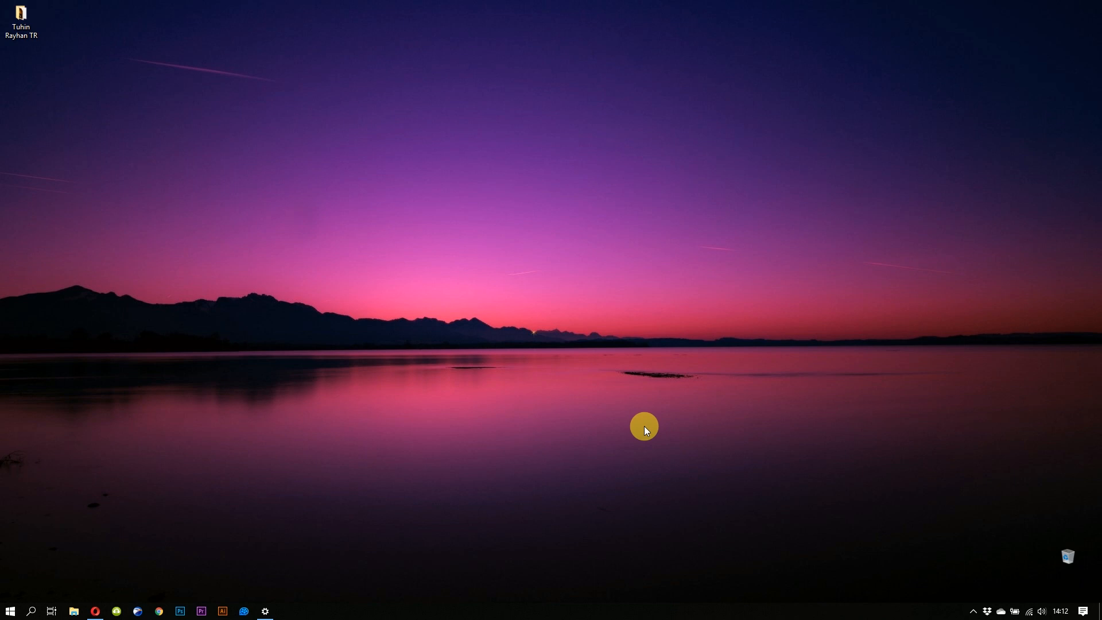
# - Search the web for "panzoid" in the Opera browser and open the Panzoid website from the results
pyautogui.click(95, 612)
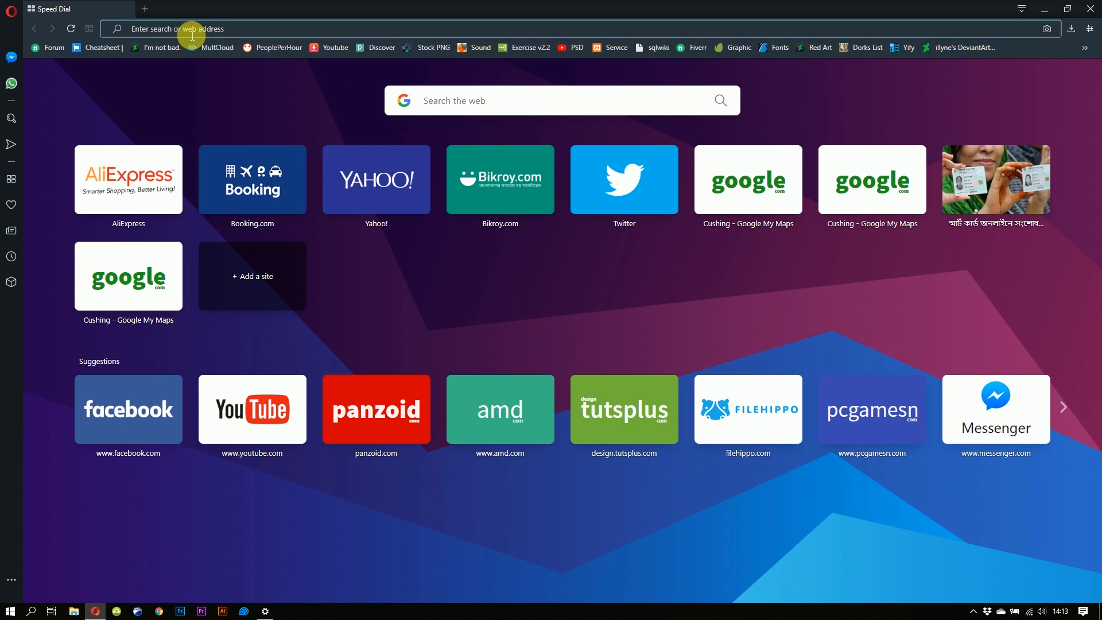
pyautogui.click(477, 100)
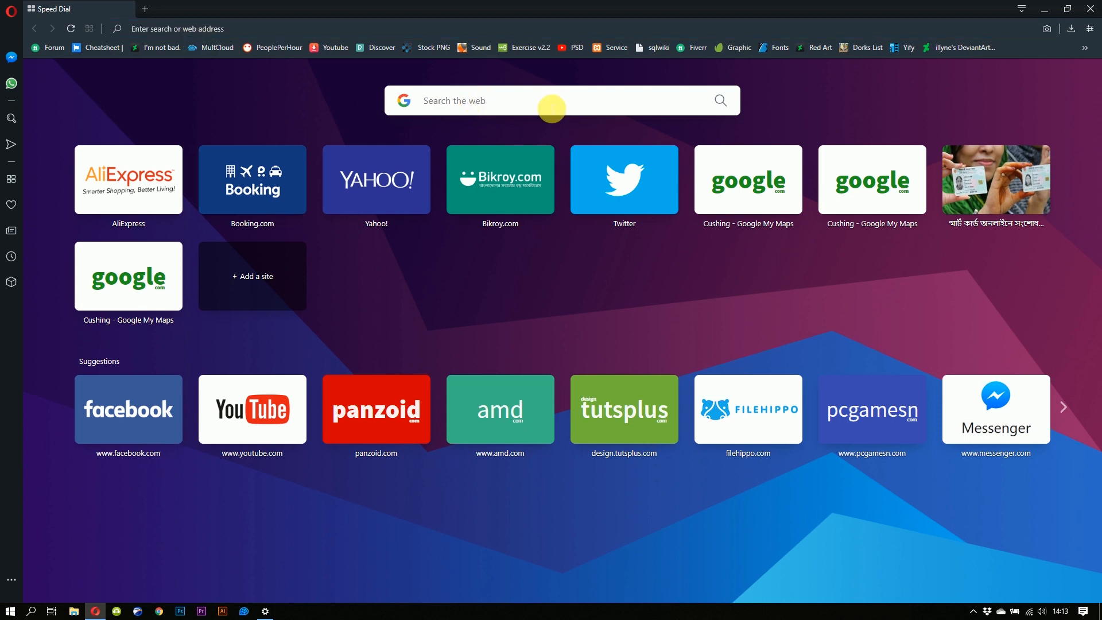
pyautogui.write('p')
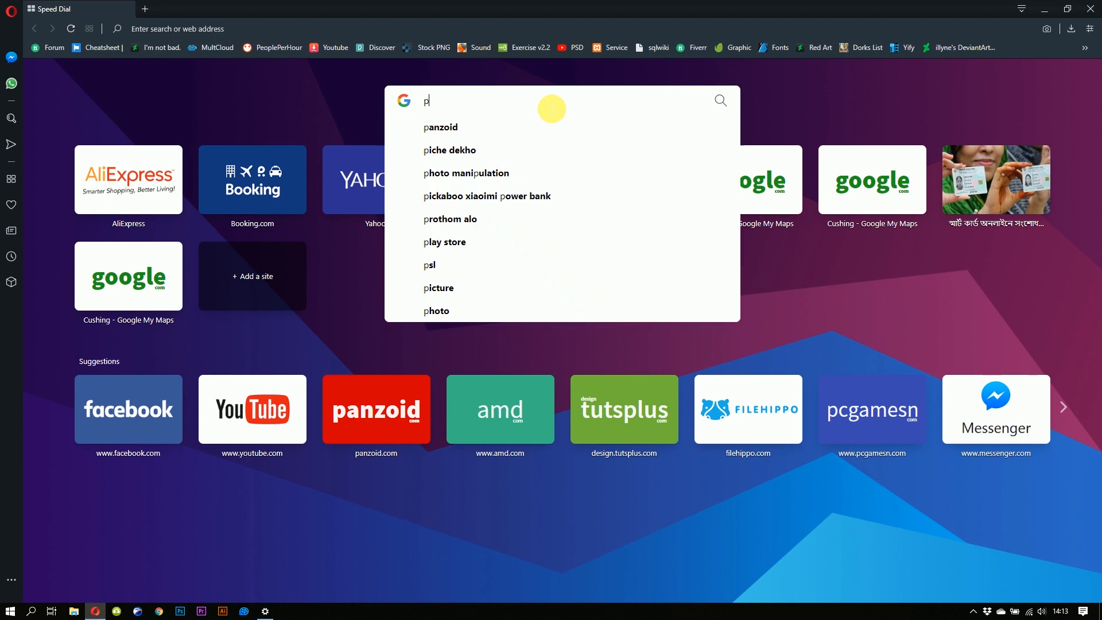
pyautogui.write('an')
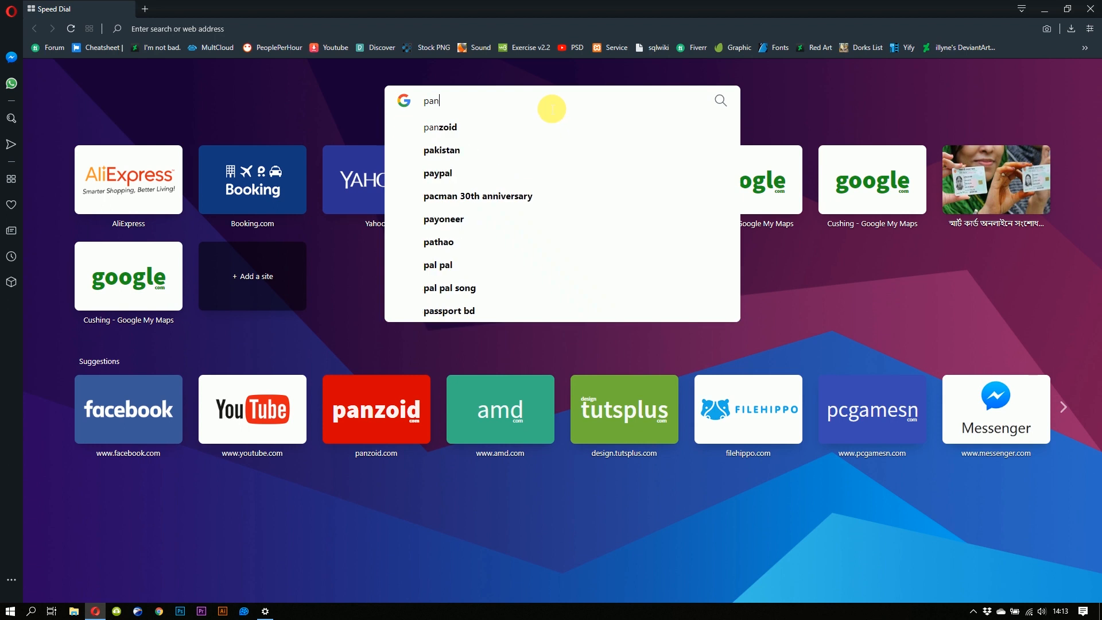
pyautogui.write('z')
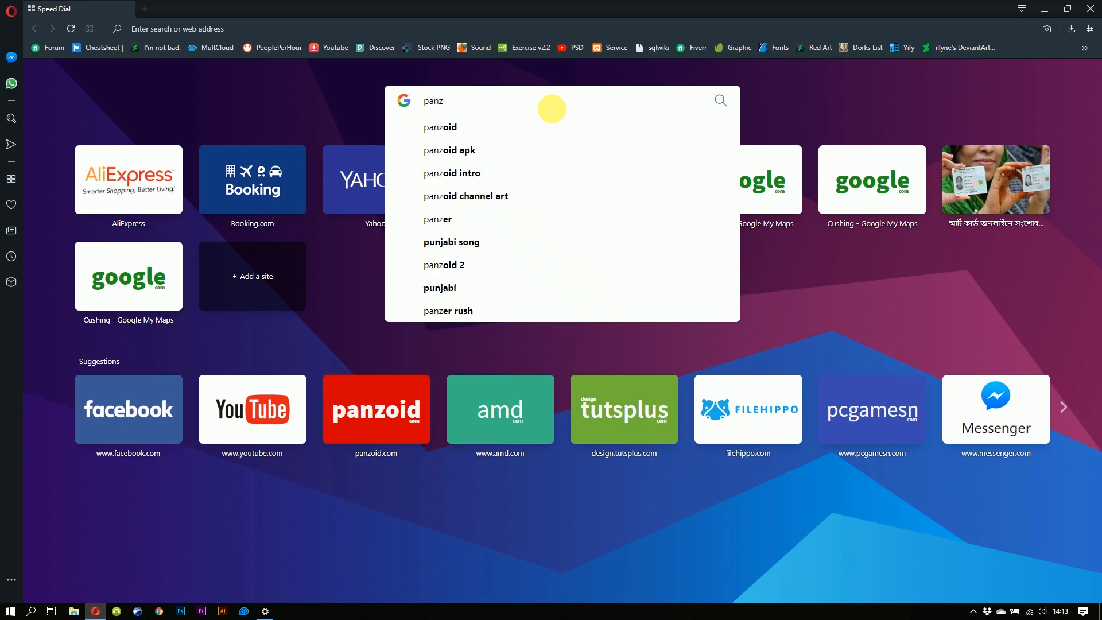
pyautogui.write('oid')
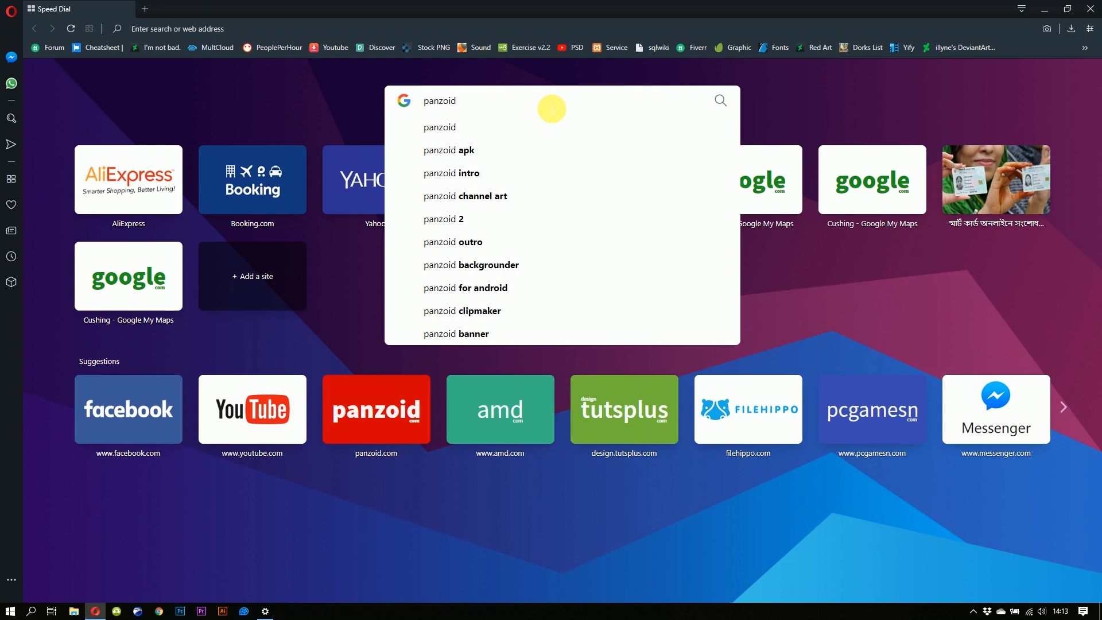
pyautogui.press('Return')
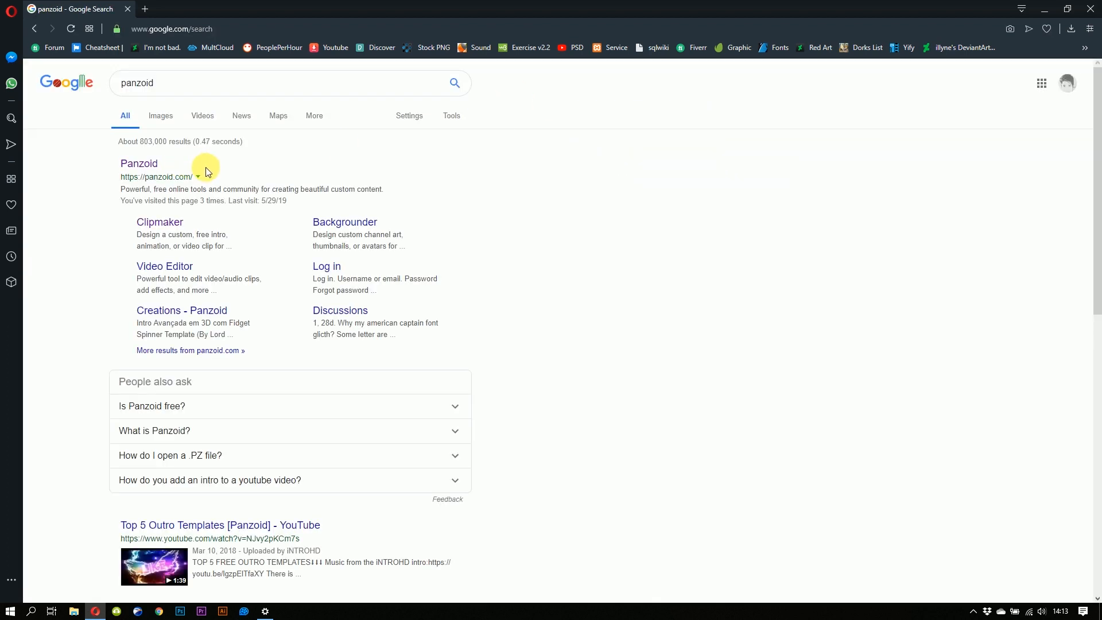
pyautogui.click(136, 163)
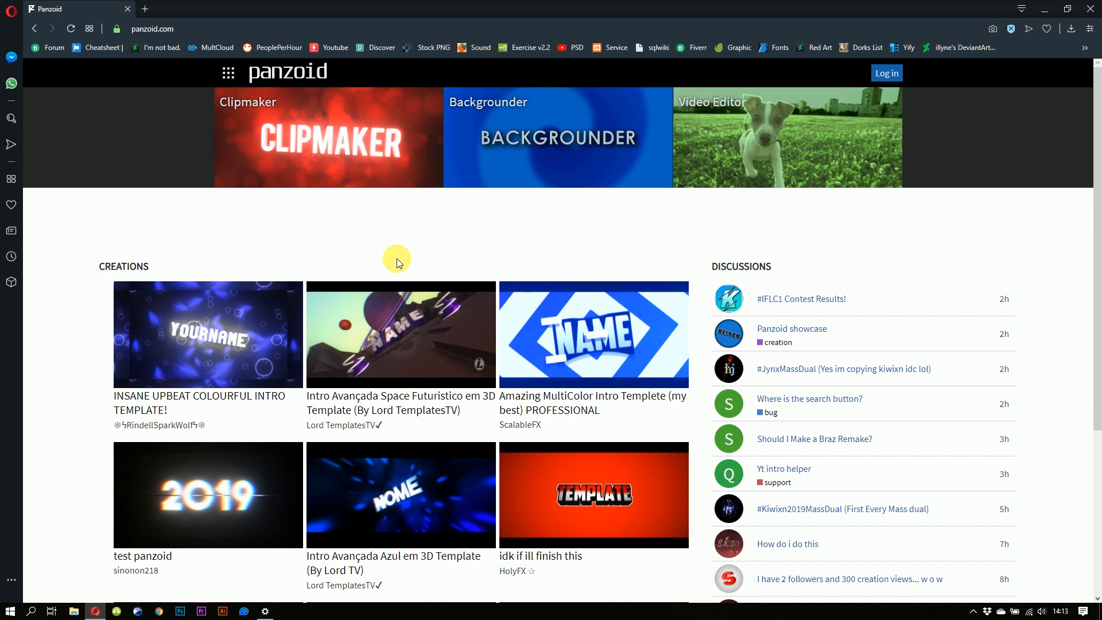
# - Browse the featured creations and open the "INSANE UPBEAT COLOURFUL INTRO TEMPLATE!" project in Clipmaker
pyautogui.scroll(-5, 326, 259)
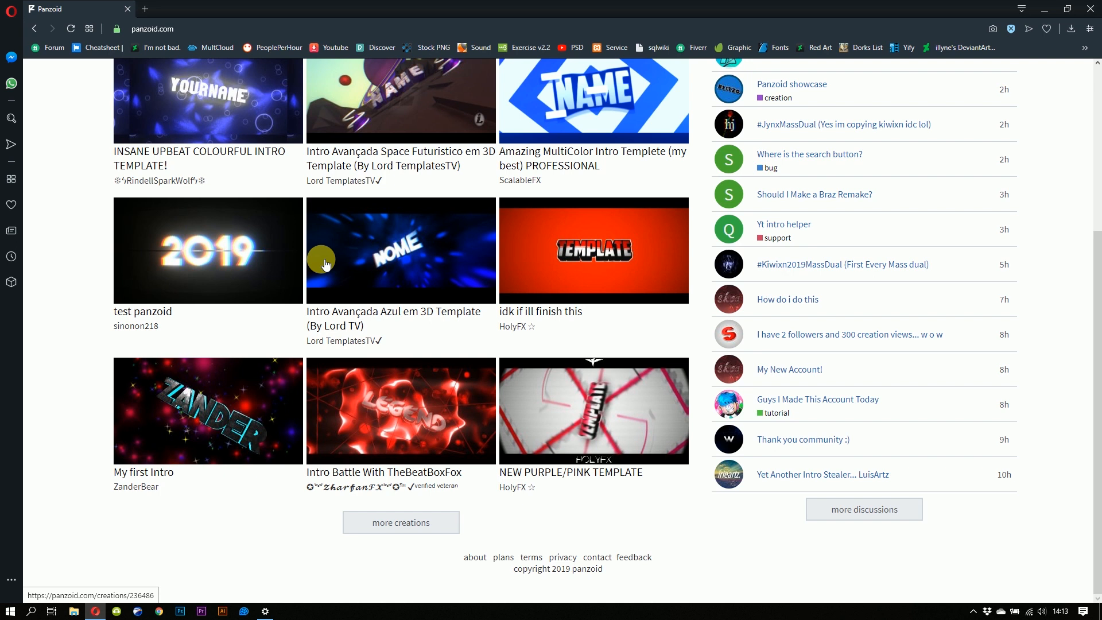
pyautogui.scroll(3, 326, 262)
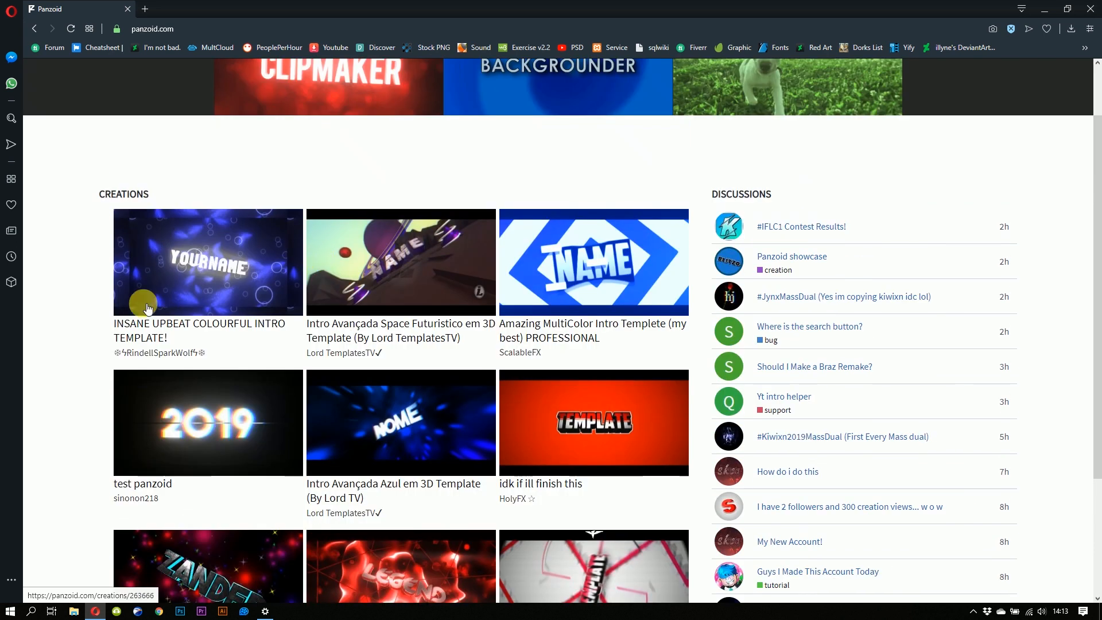
pyautogui.scroll(-3, 581, 323)
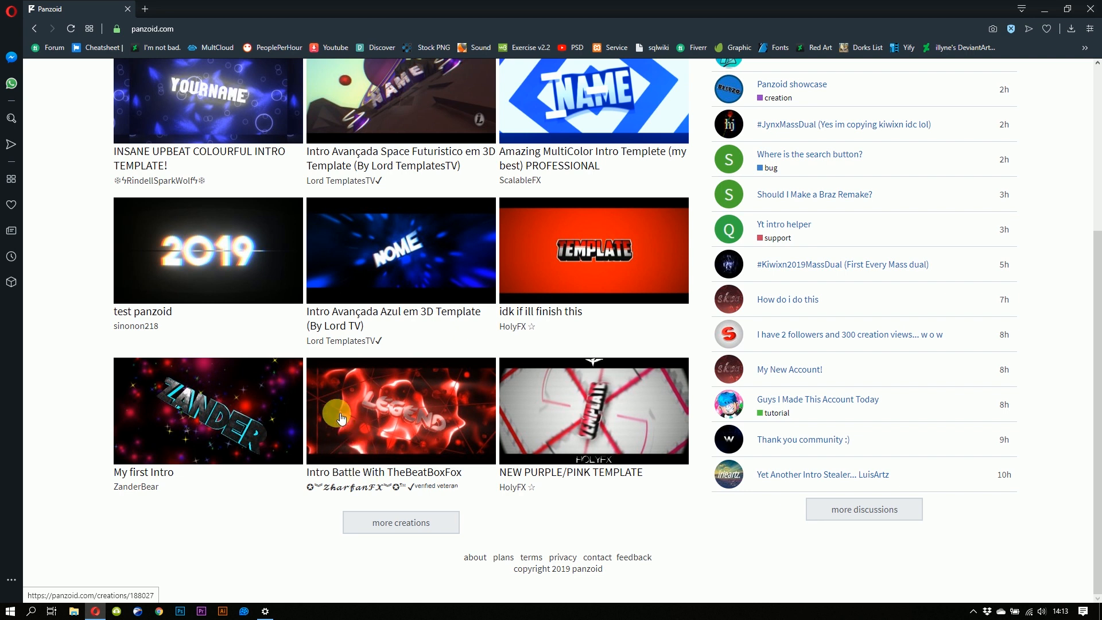
pyautogui.scroll(3, 287, 310)
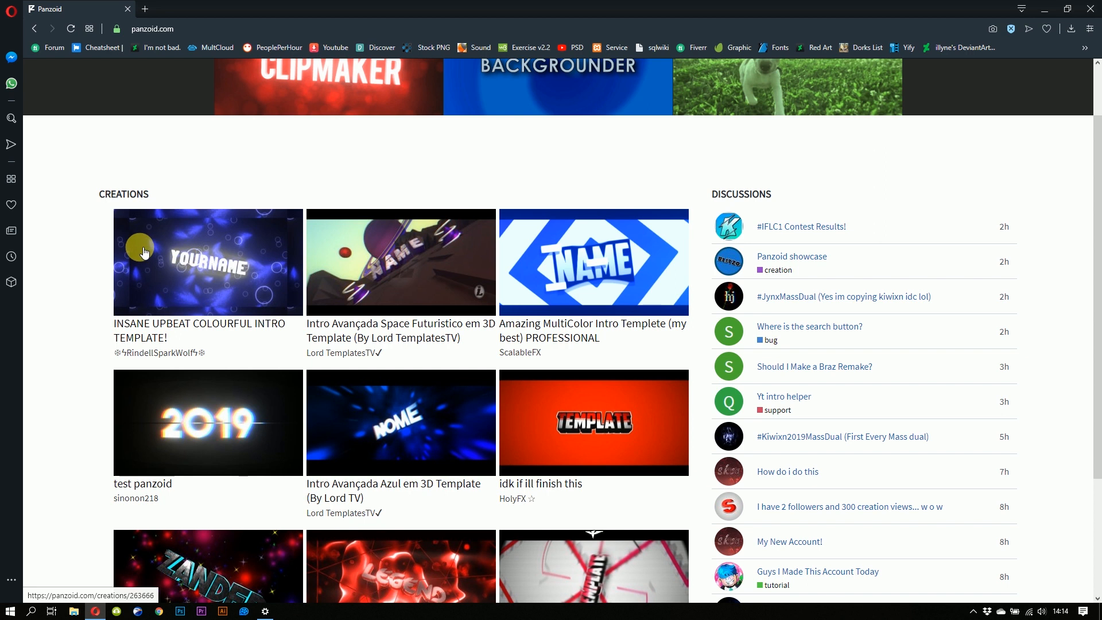
pyautogui.click(180, 280)
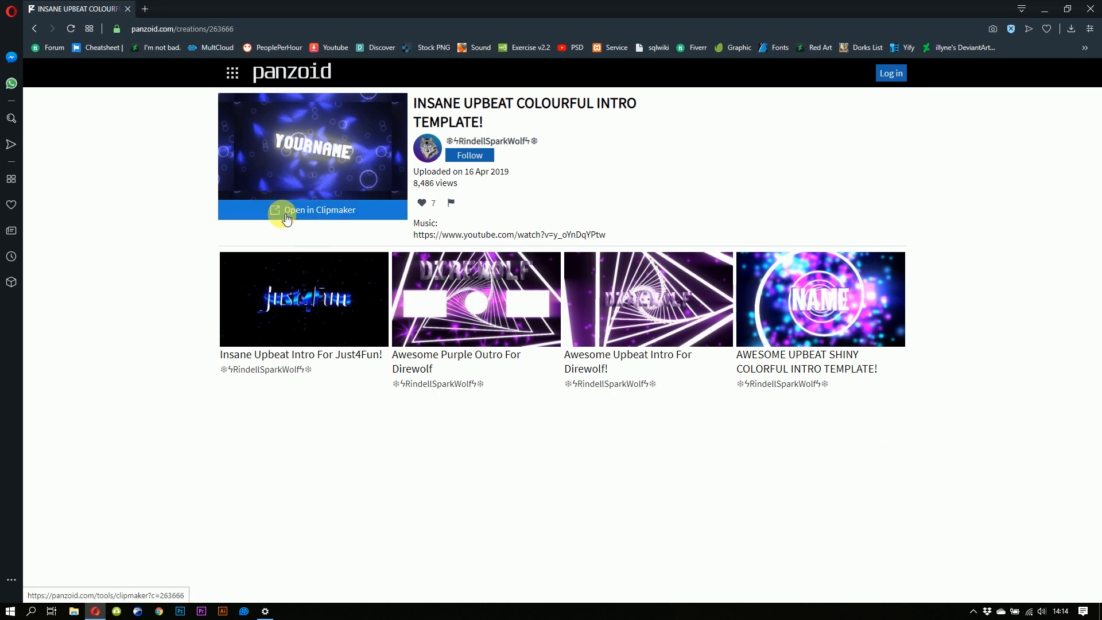
pyautogui.click(342, 221)
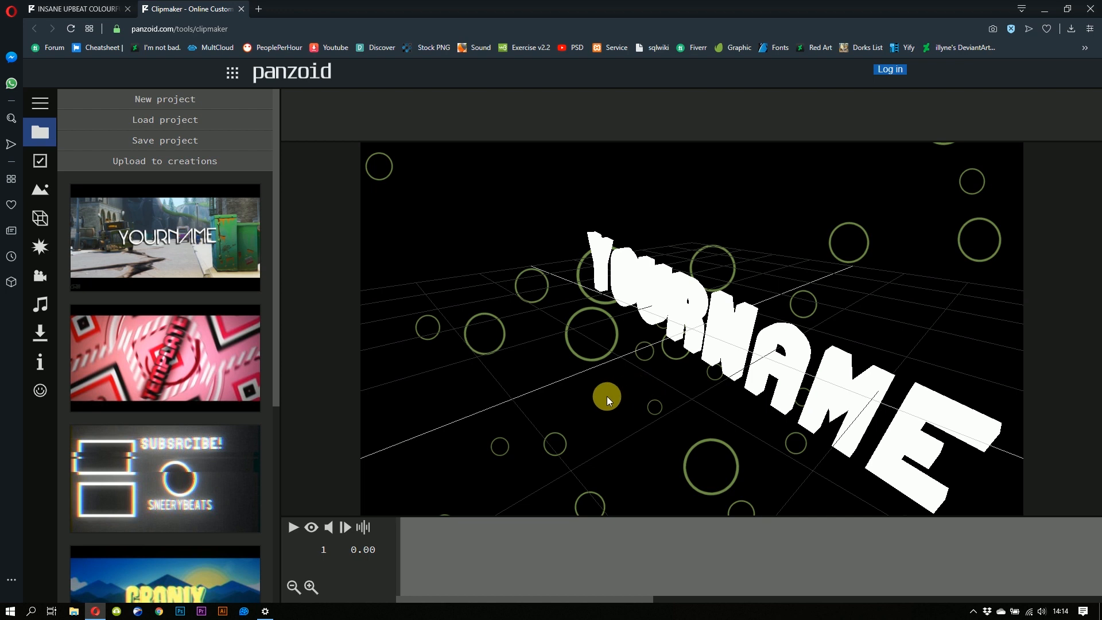
# - Preview the intro template's animation from the first frame, adjusting the system volume during playback, and pause it
pyautogui.moveTo(699, 390); pyautogui.dragTo(787, 350)
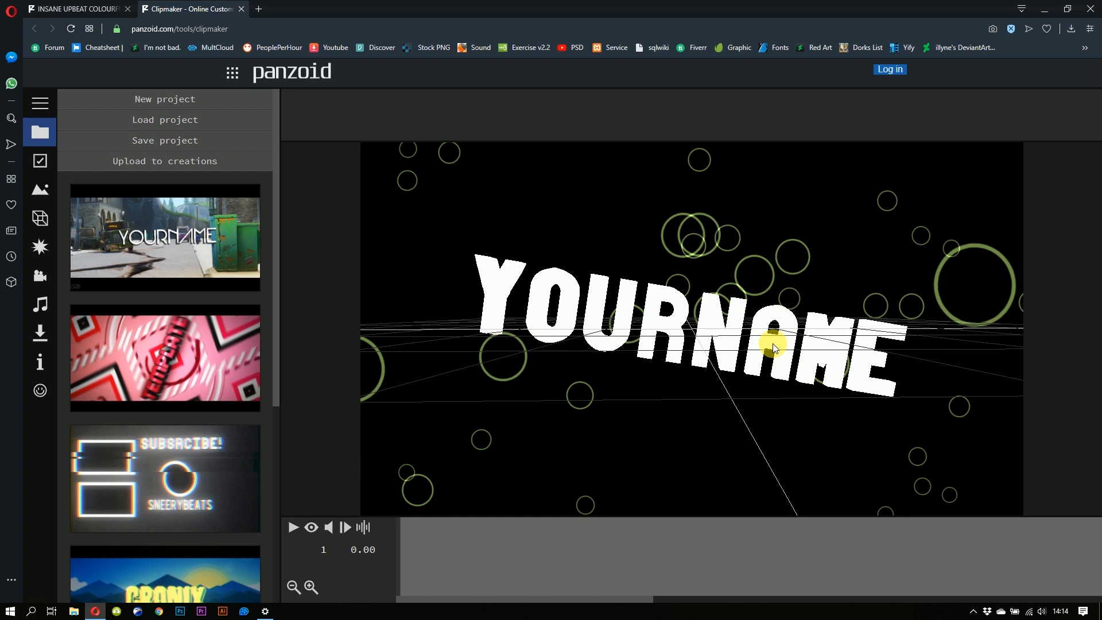
pyautogui.click(294, 529)
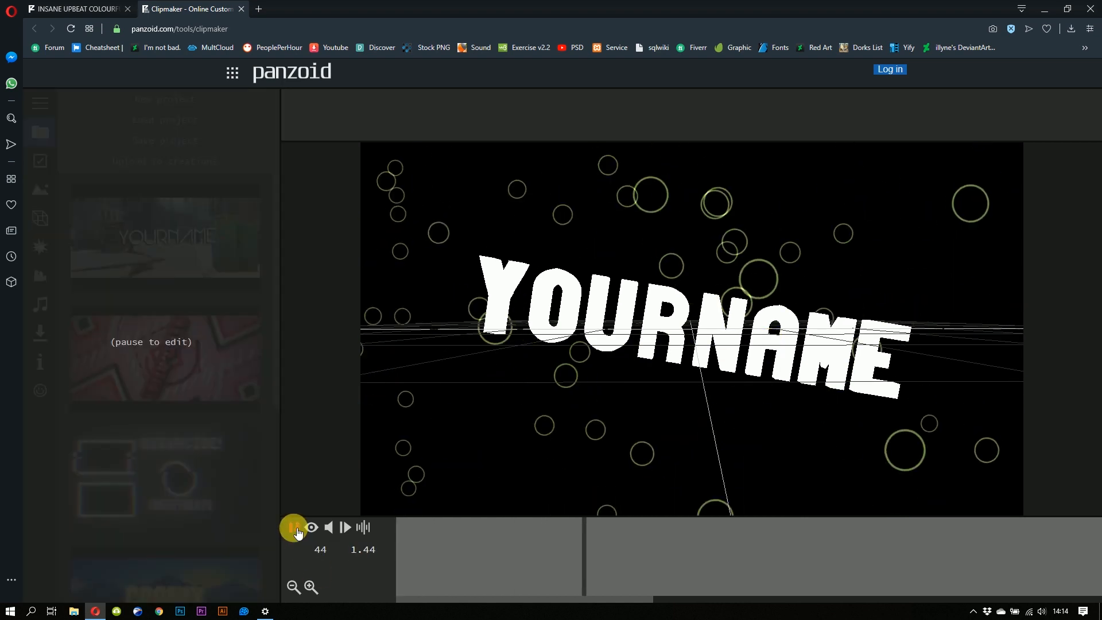
pyautogui.press('XF86AudioLowerVolume')
pyautogui.press('XF86AudioRaiseVolume')
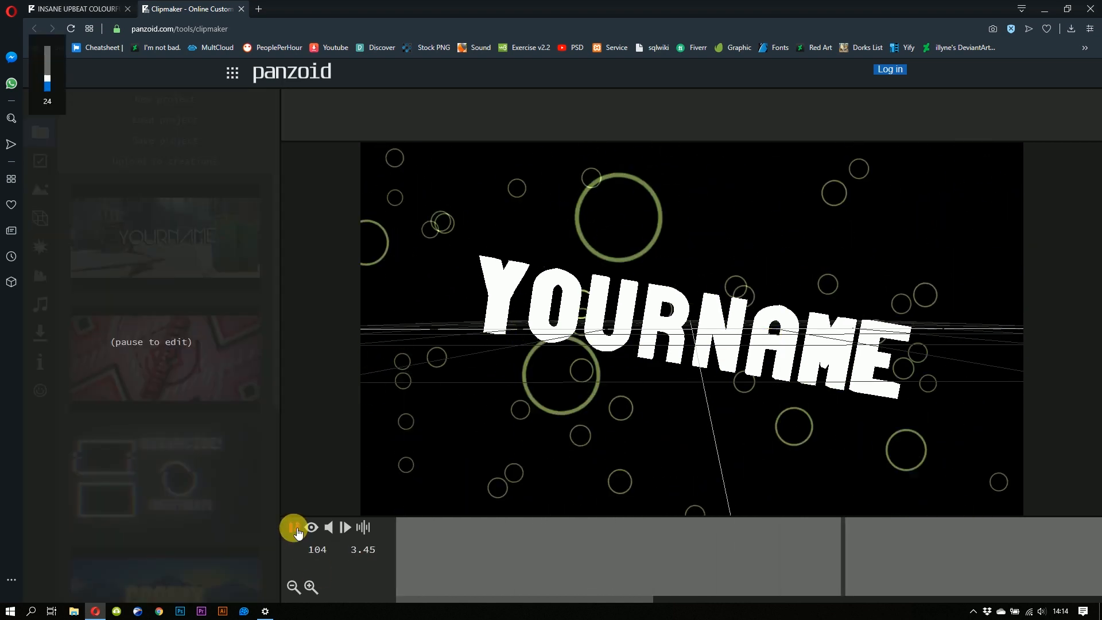
pyautogui.press('XF86AudioLowerVolume')
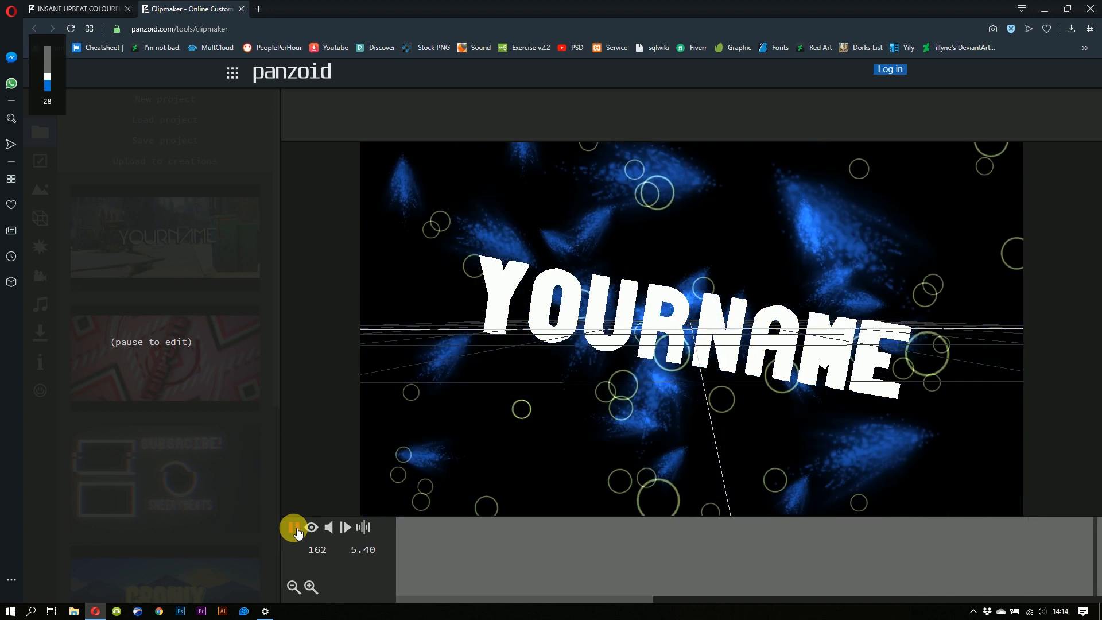
pyautogui.press('XF86AudioLowerVolume')
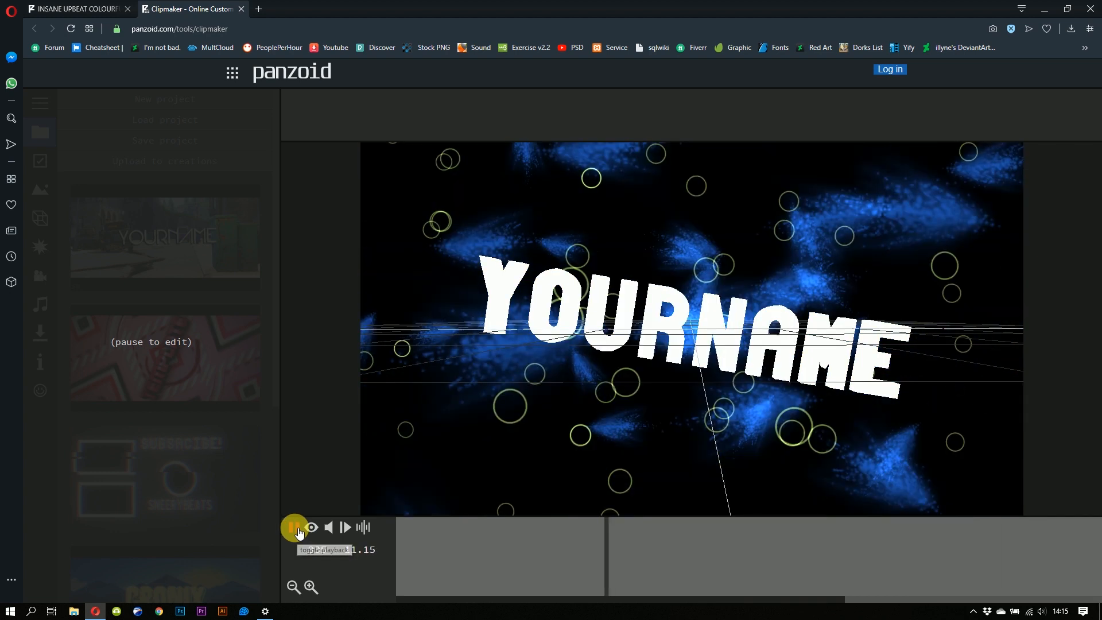
pyautogui.click(295, 529)
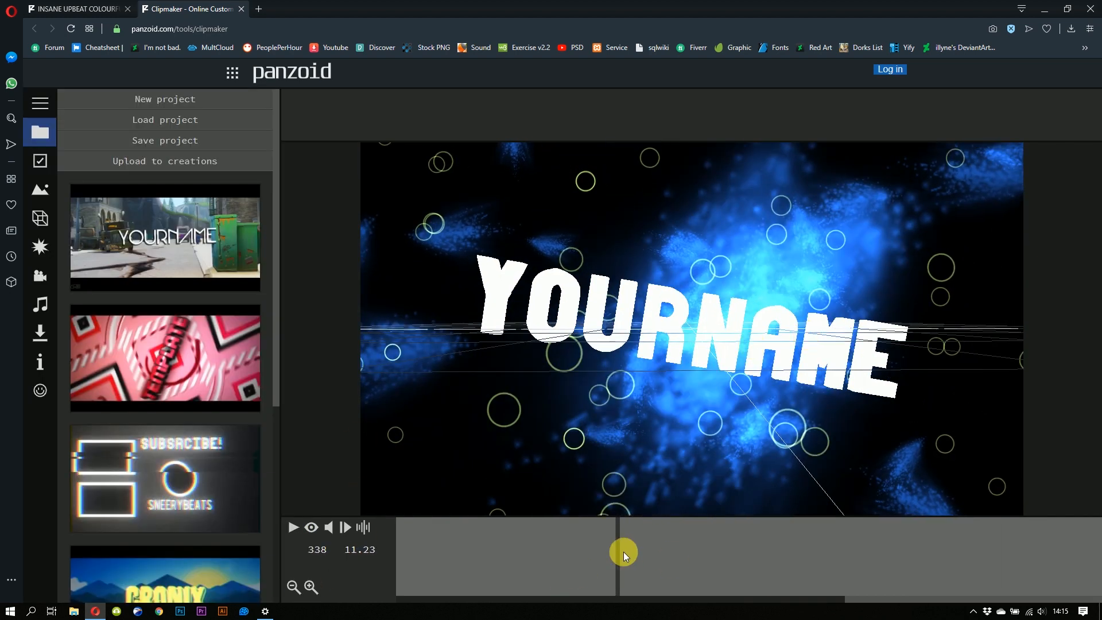
# - Zoom the timeline out to fit the whole clip, scrub through it and replay parts of the animation
pyautogui.moveTo(616, 544); pyautogui.dragTo(681, 553)
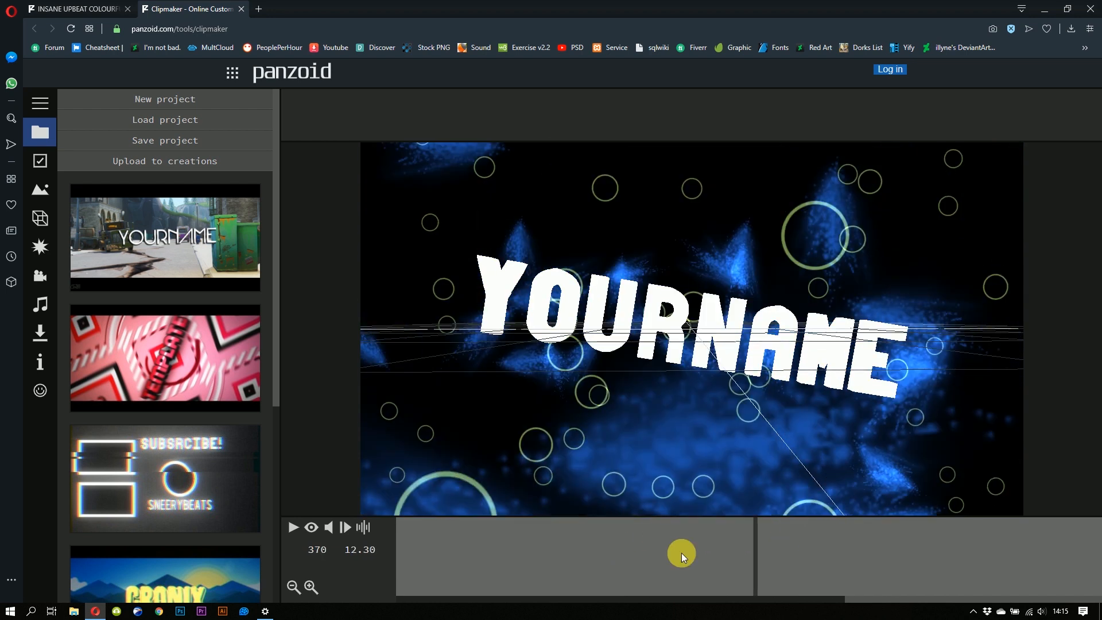
pyautogui.click(293, 586)
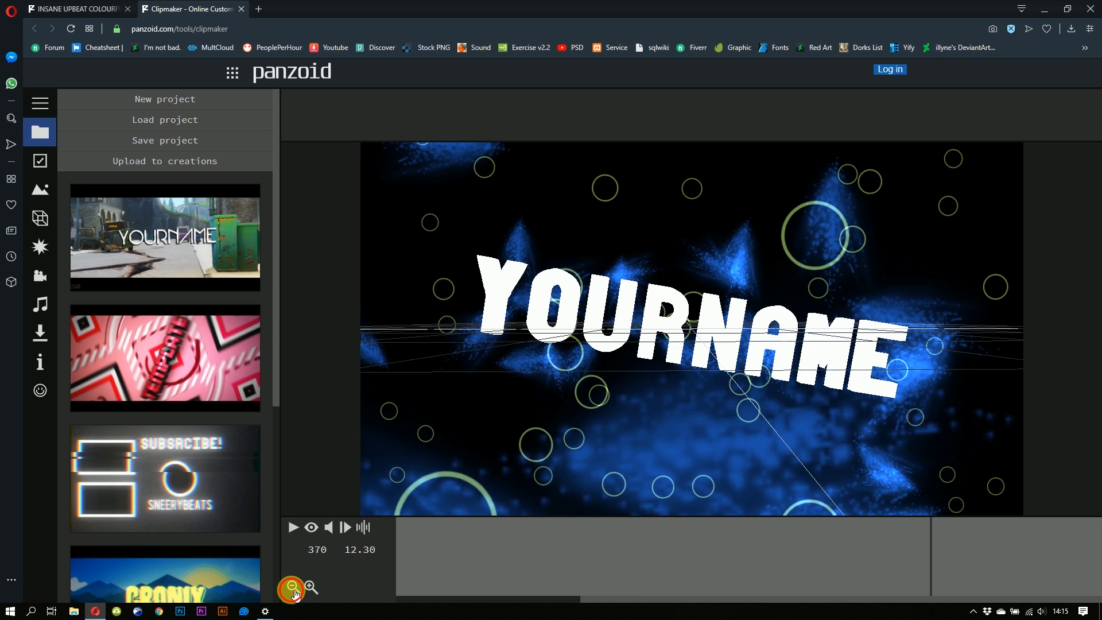
pyautogui.click(293, 587)
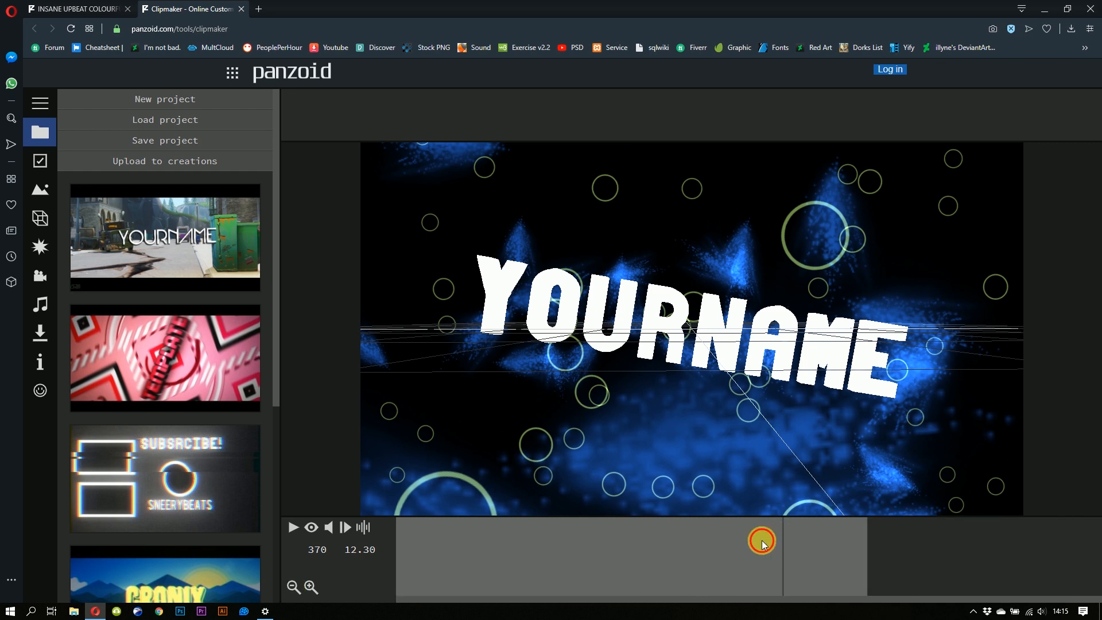
pyautogui.moveTo(762, 544); pyautogui.dragTo(663, 542)
pyautogui.press('space')
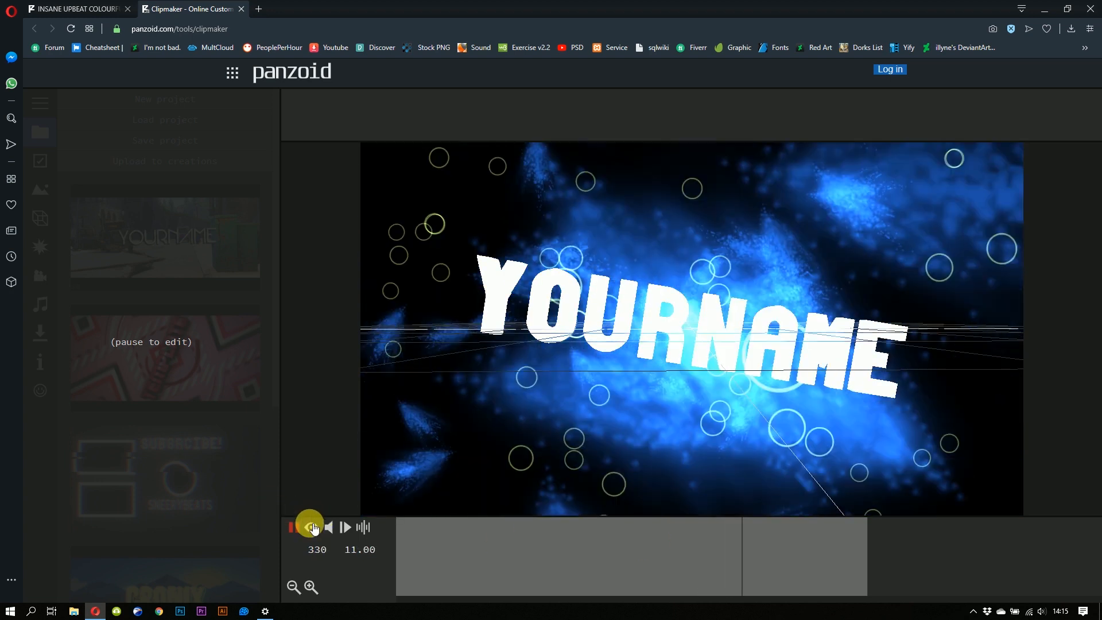
pyautogui.click(294, 528)
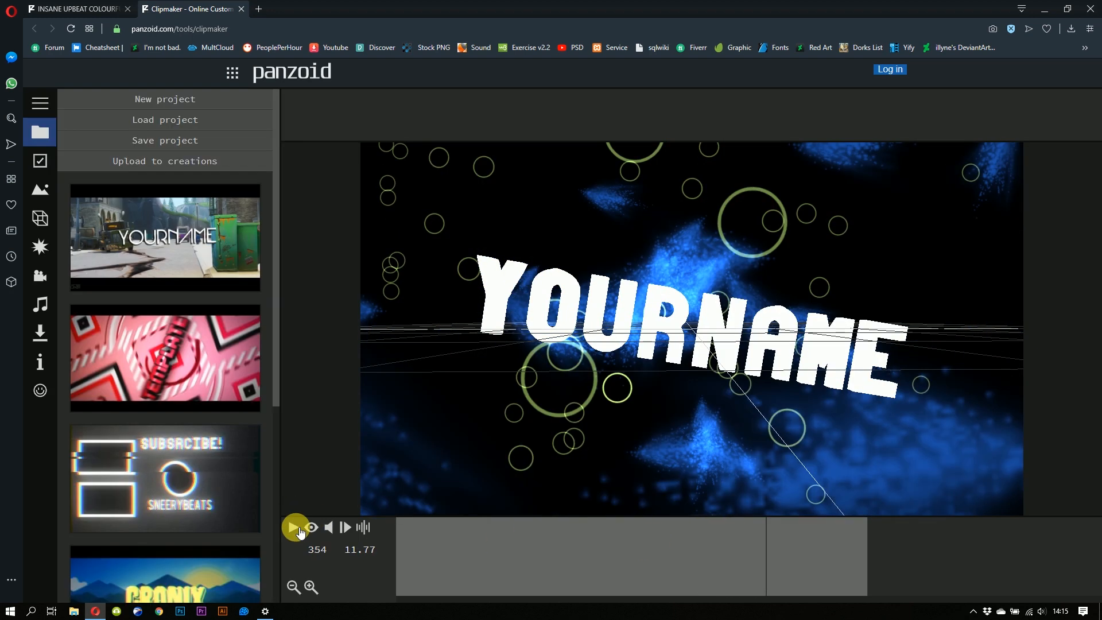
pyautogui.click(298, 531)
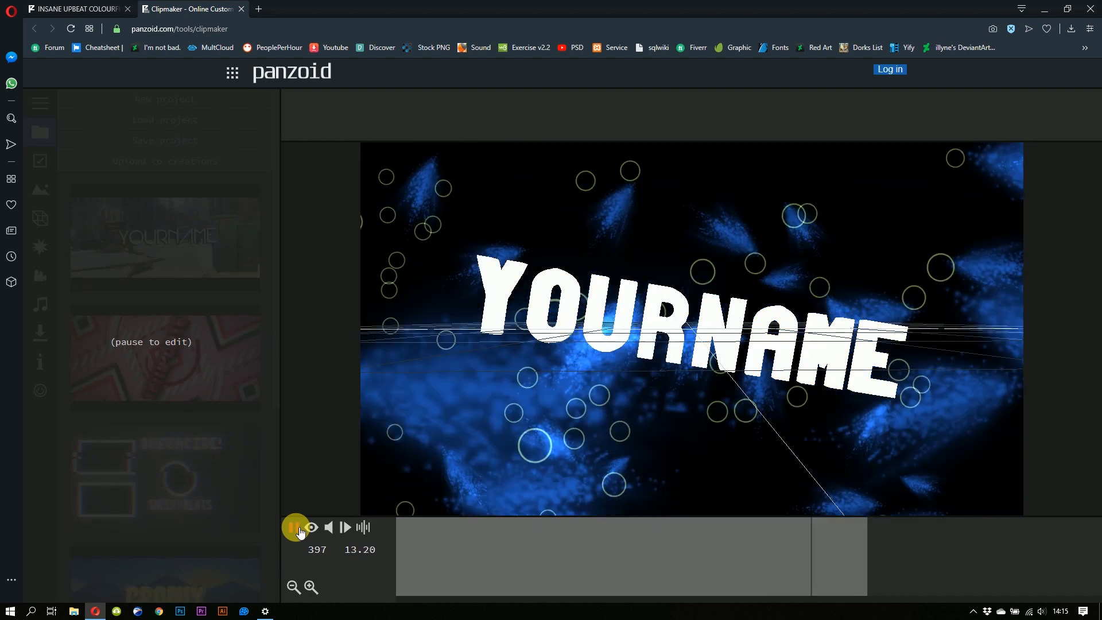
pyautogui.click(297, 530)
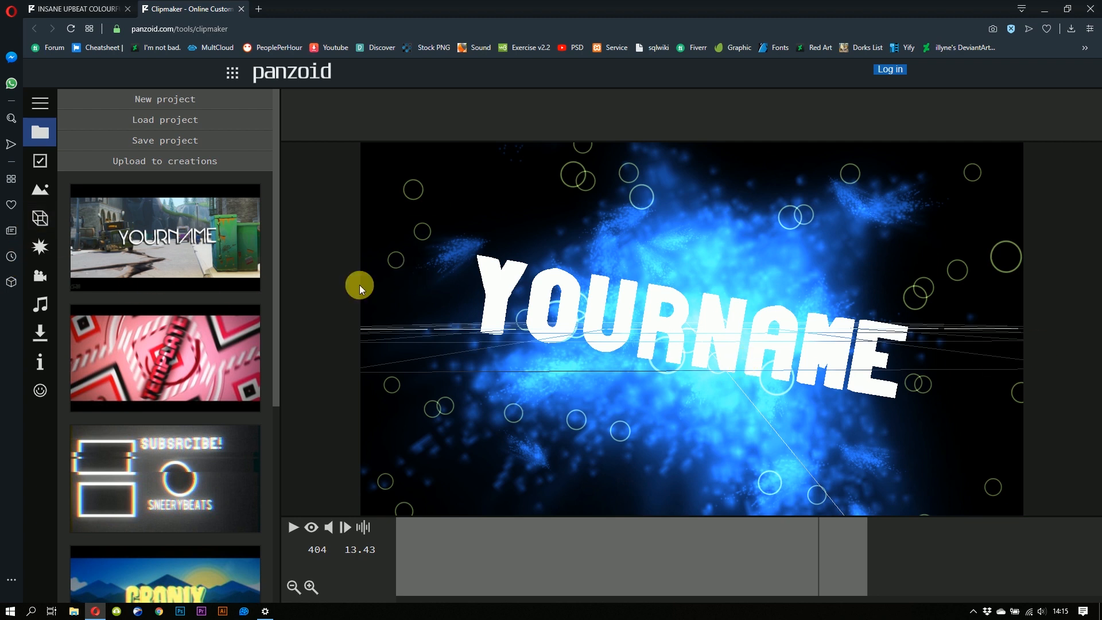
# - Replace the placeholder wording of the YourName 3D text object with the creator's name in capital letters
pyautogui.click(40, 221)
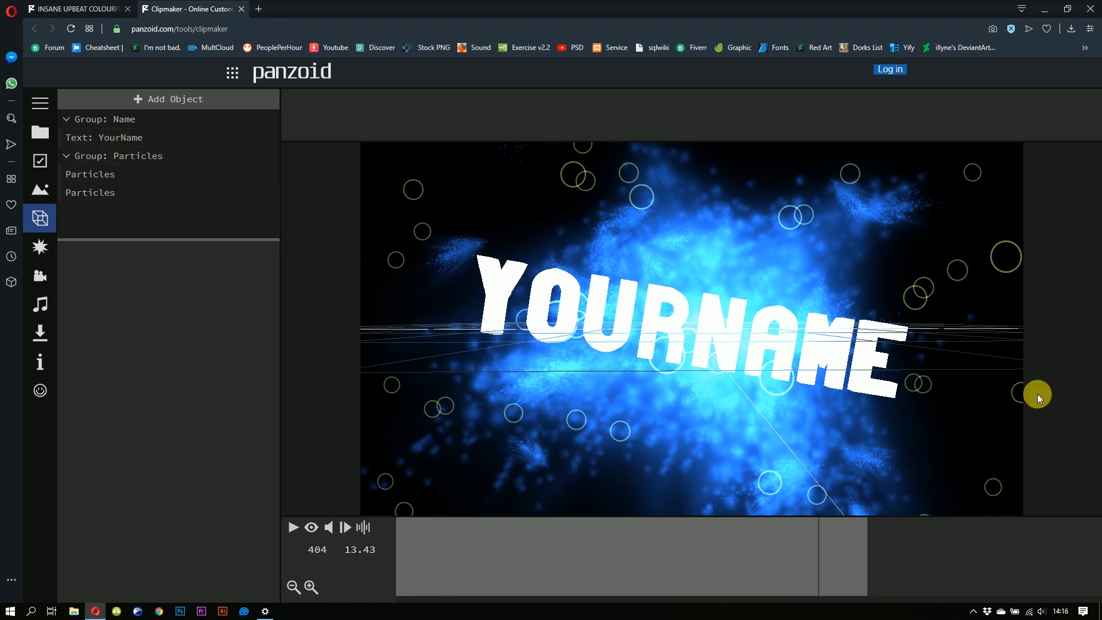
pyautogui.click(115, 137)
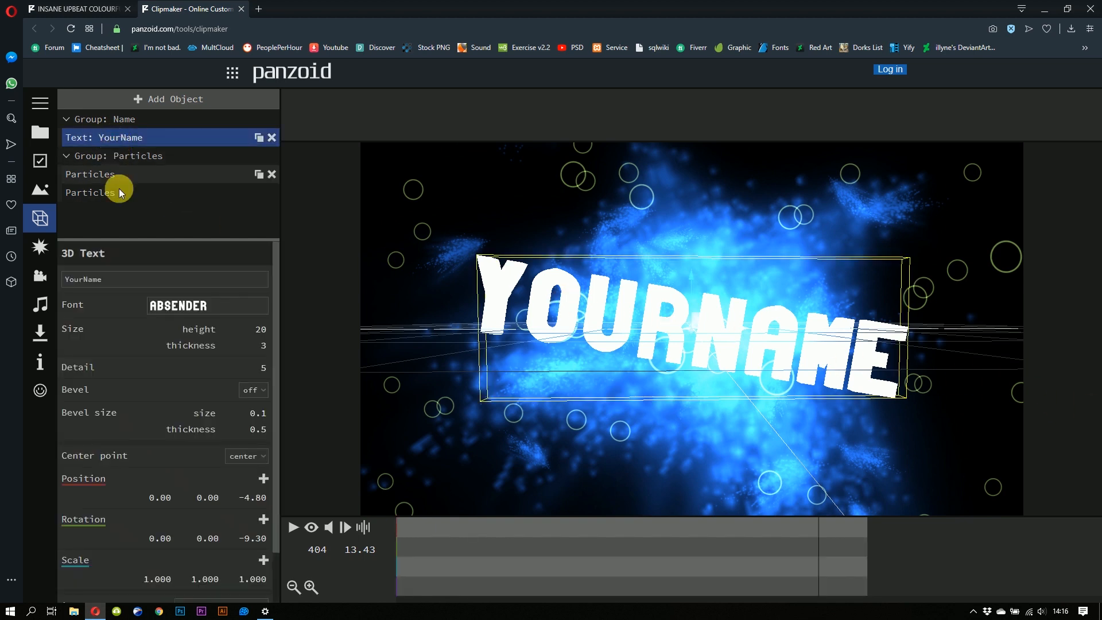
pyautogui.moveTo(102, 279); pyautogui.dragTo(35, 277)
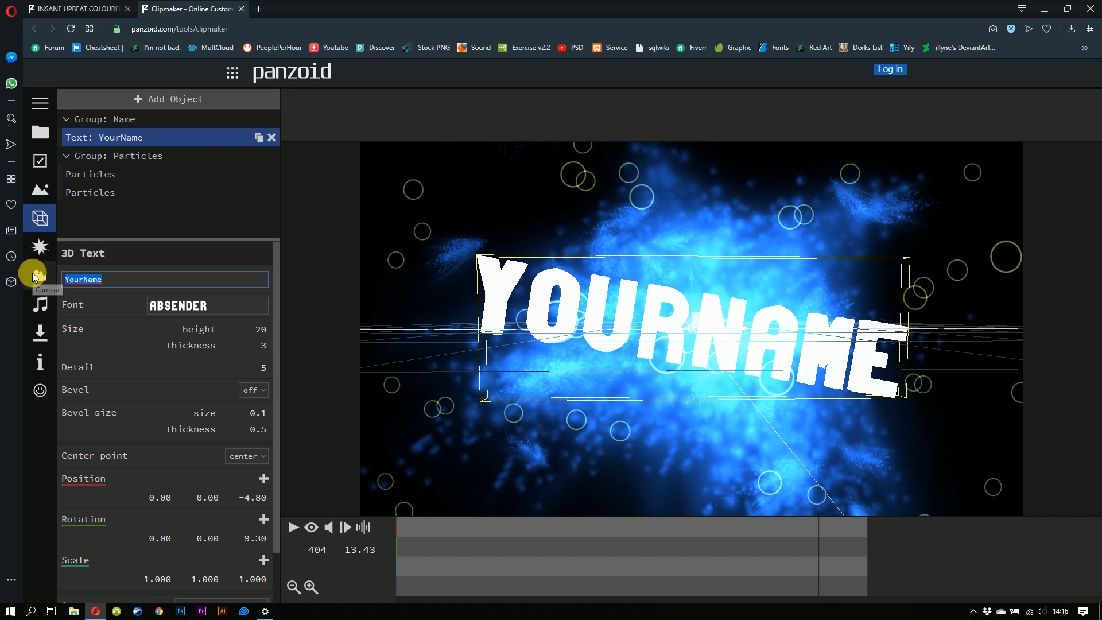
pyautogui.write('TUHIN TR')
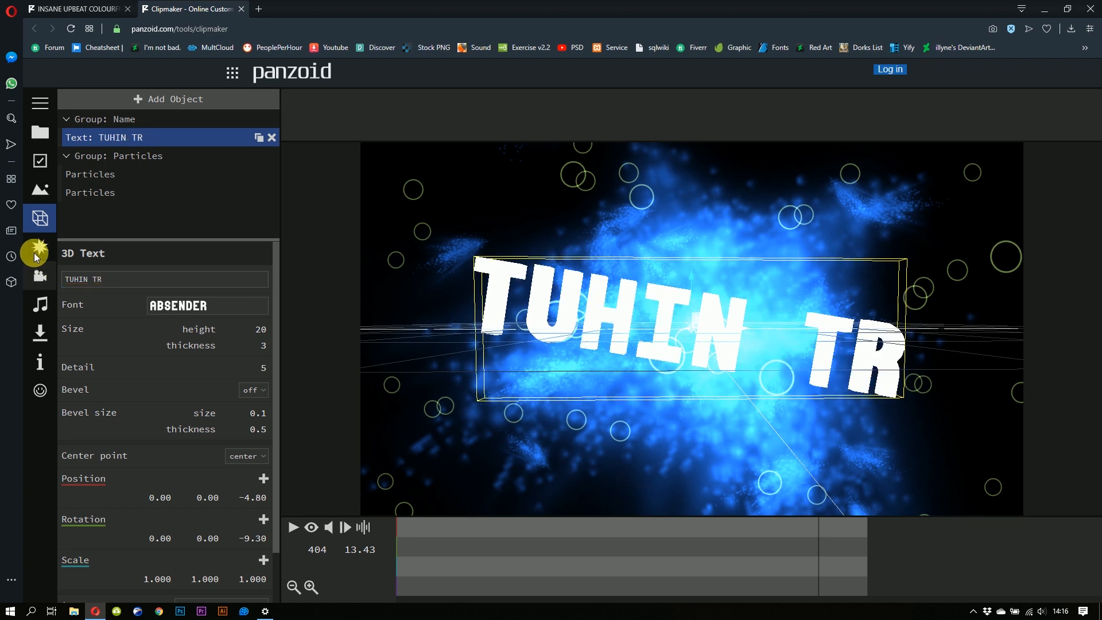
# - Collapse the Name and Particles object groups and preview the edited intro from the start of the timeline
pyautogui.click(330, 526)
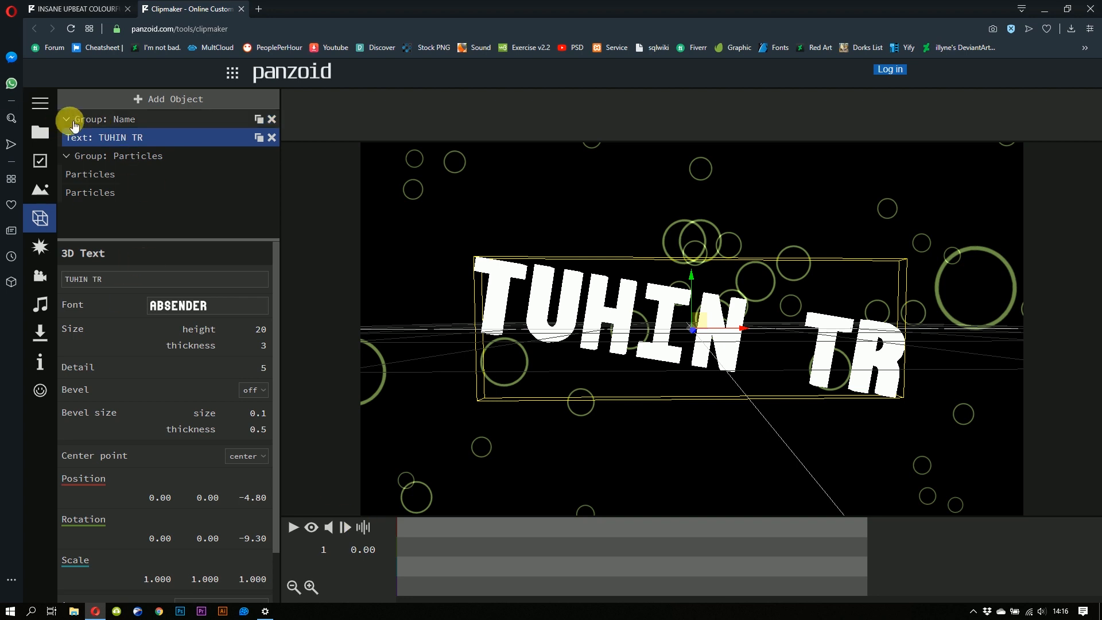
pyautogui.click(67, 156)
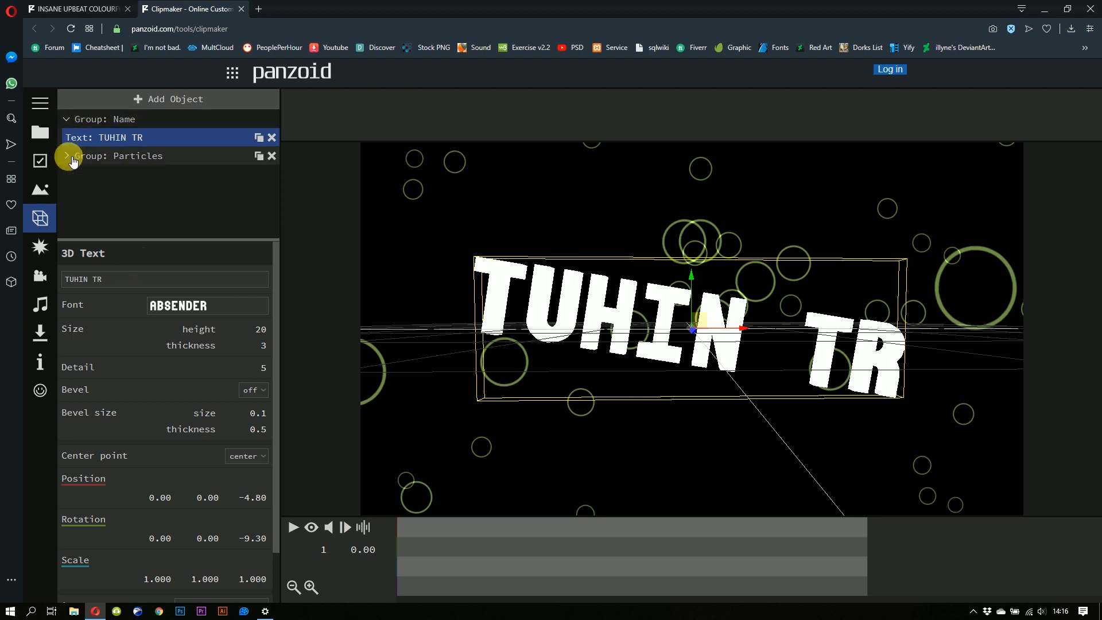
pyautogui.click(67, 119)
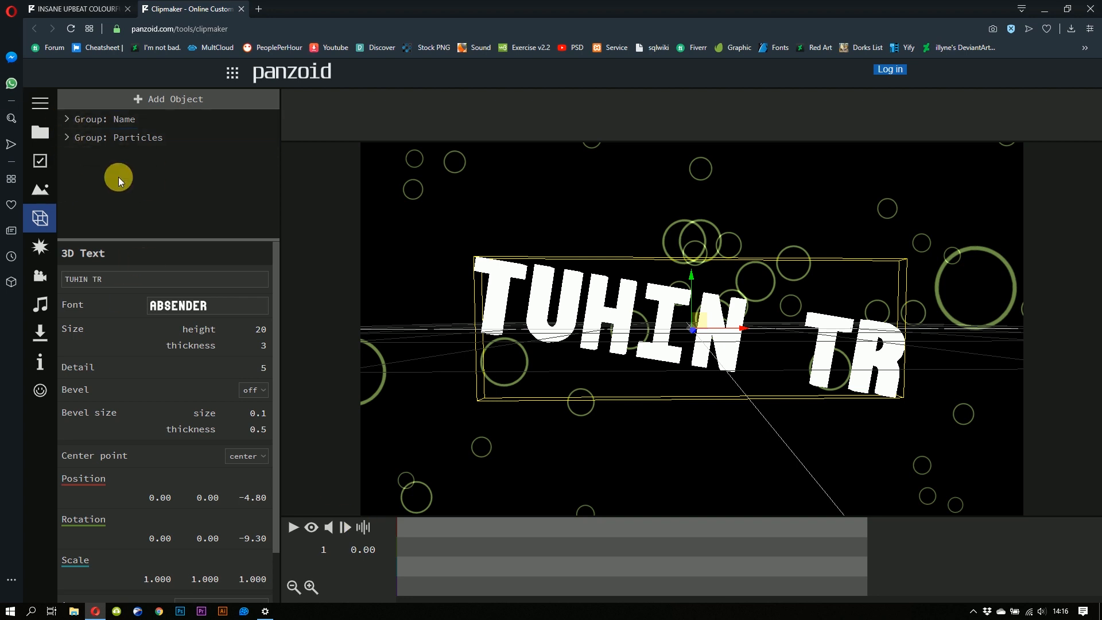
pyautogui.click(293, 527)
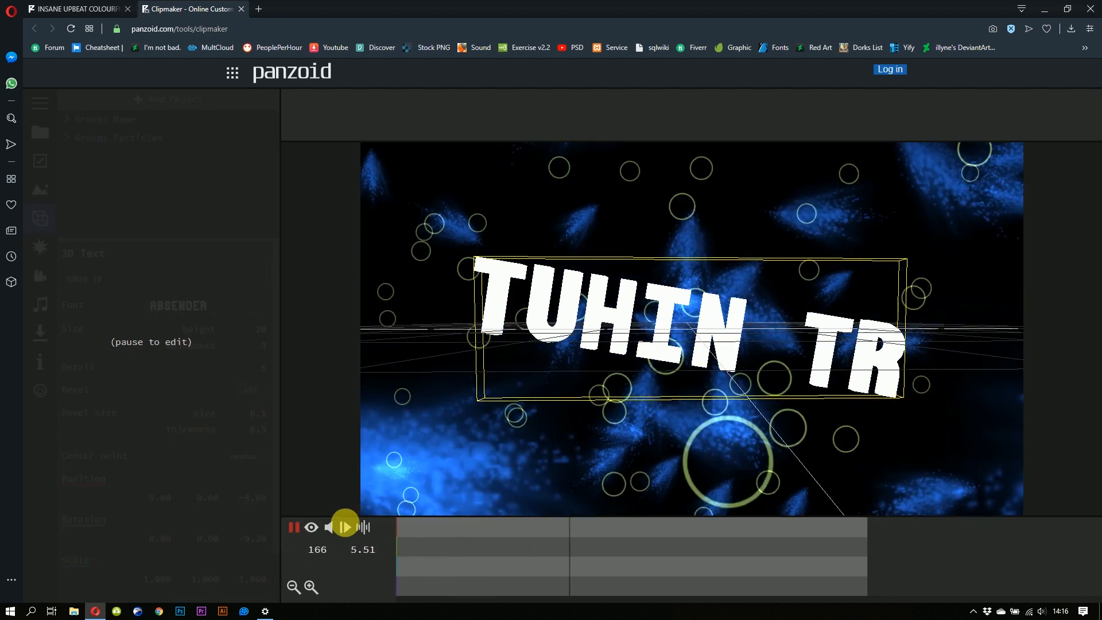
# - Pause playback, switch the viewport to the rendered effects view, and play the intro from the first frame before pausing again
pyautogui.click(294, 527)
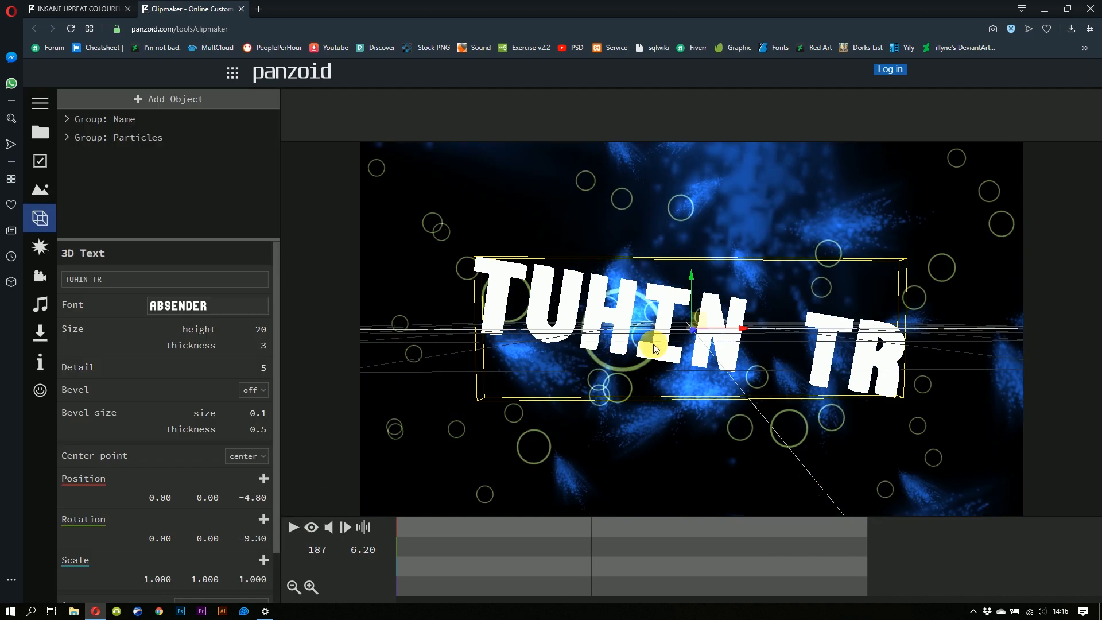
pyautogui.click(315, 526)
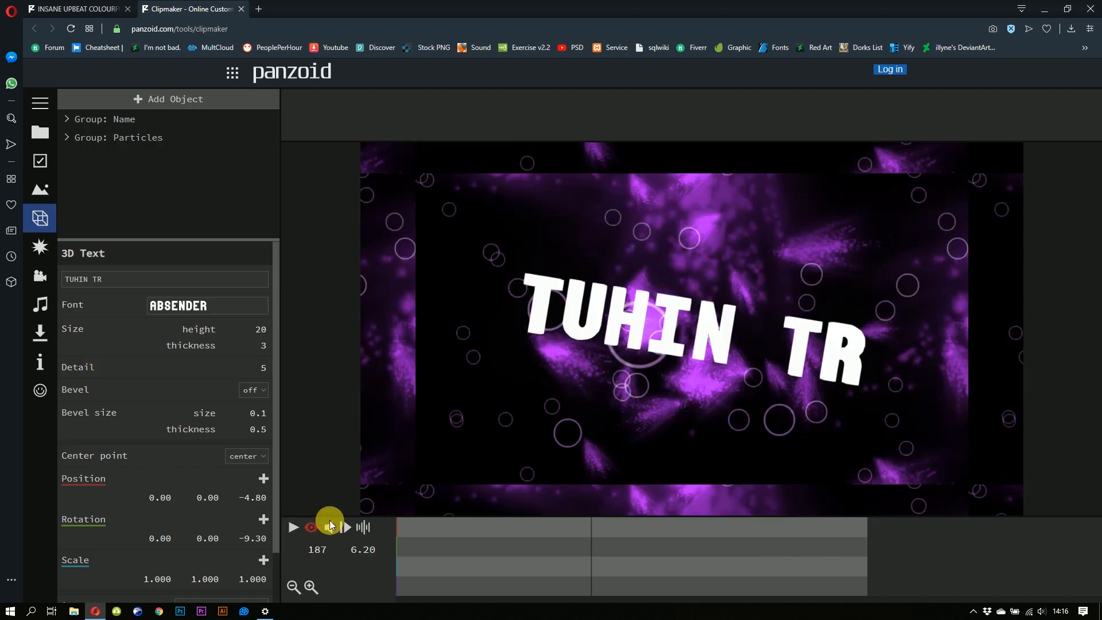
pyautogui.moveTo(611, 531); pyautogui.dragTo(365, 532)
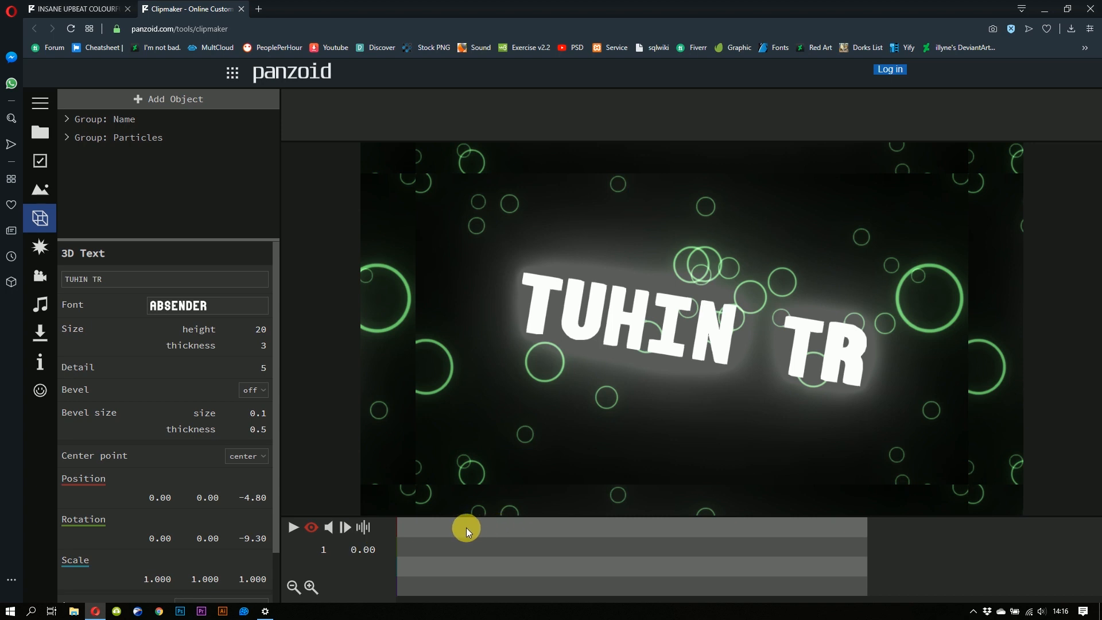
pyautogui.click(294, 524)
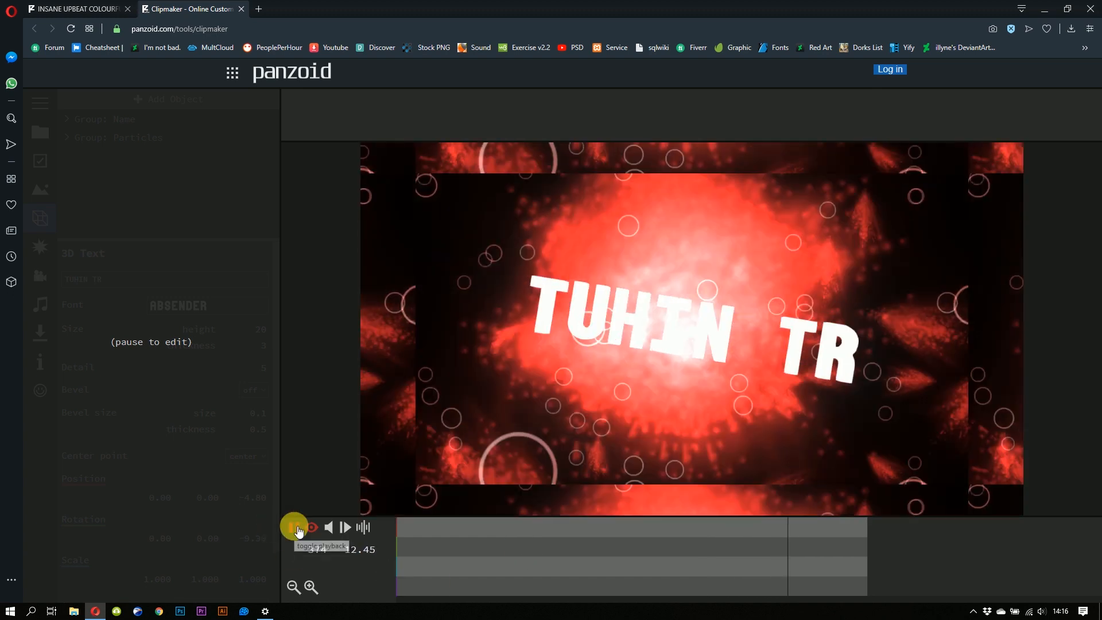
pyautogui.click(279, 529)
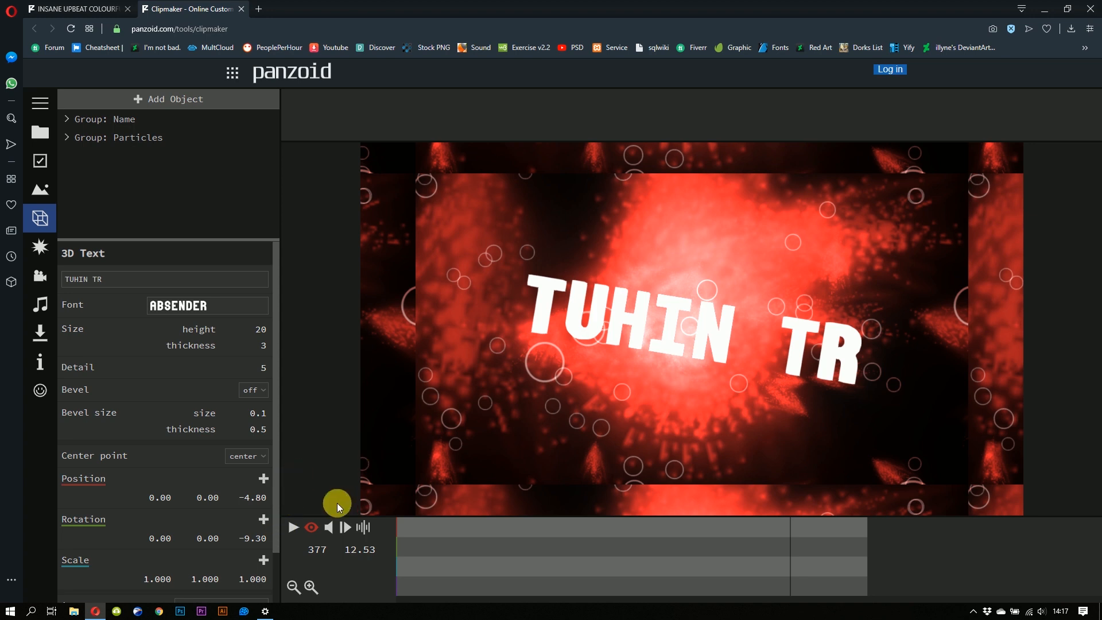
# - Compare the editing view with the rendered effects view, scrub back near the start and replay part of the intro
pyautogui.click(311, 527)
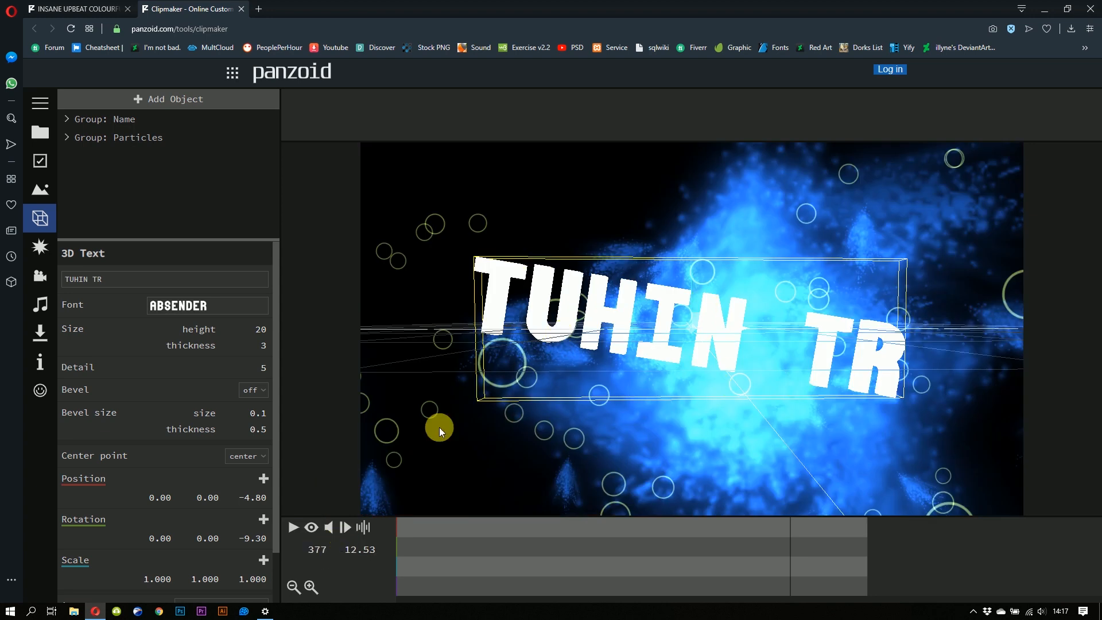
pyautogui.click(311, 527)
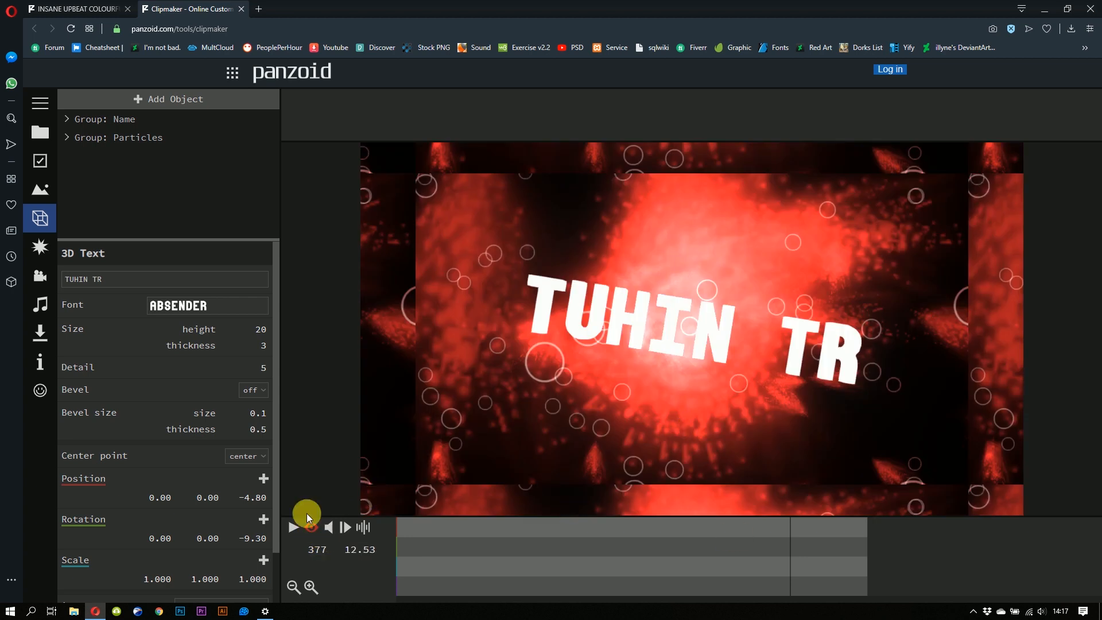
pyautogui.click(591, 534)
pyautogui.click(541, 528)
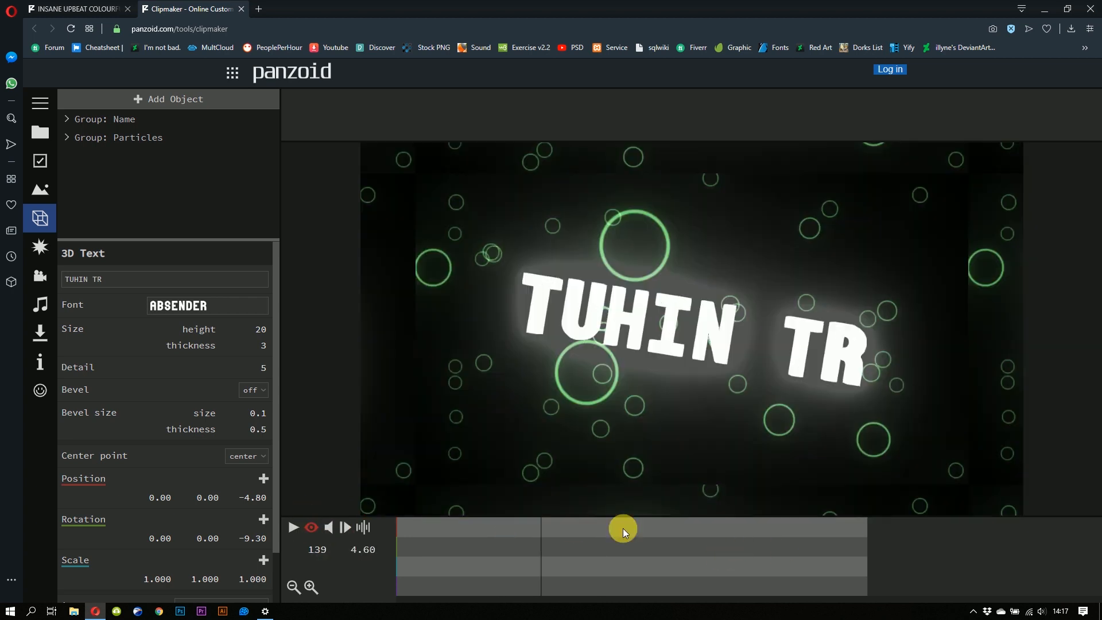
pyautogui.moveTo(622, 528); pyautogui.dragTo(439, 539)
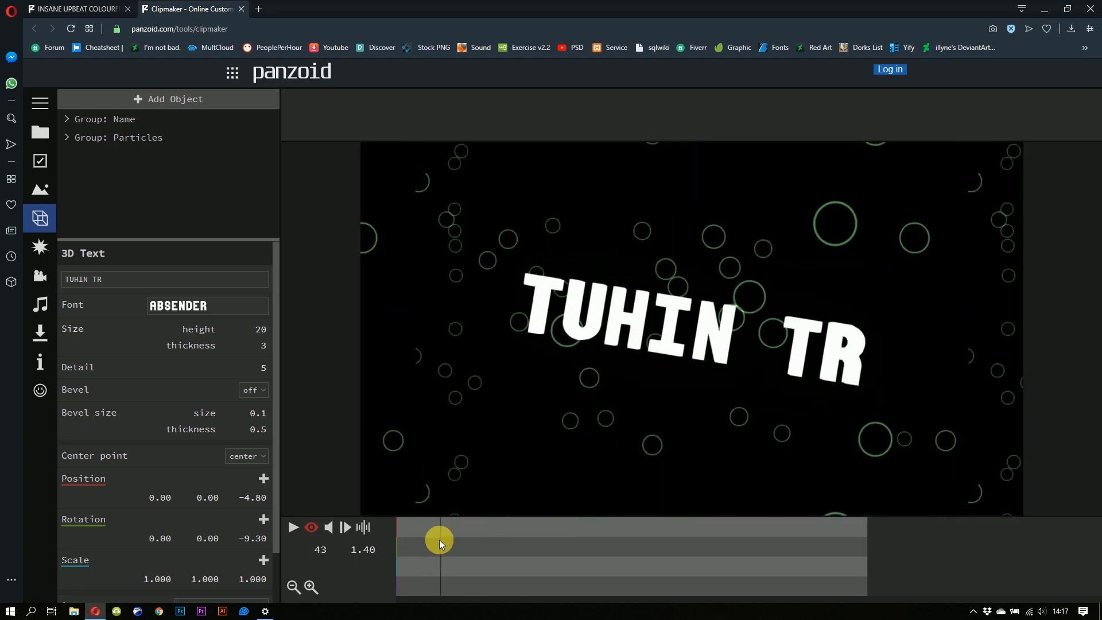
pyautogui.press('space')
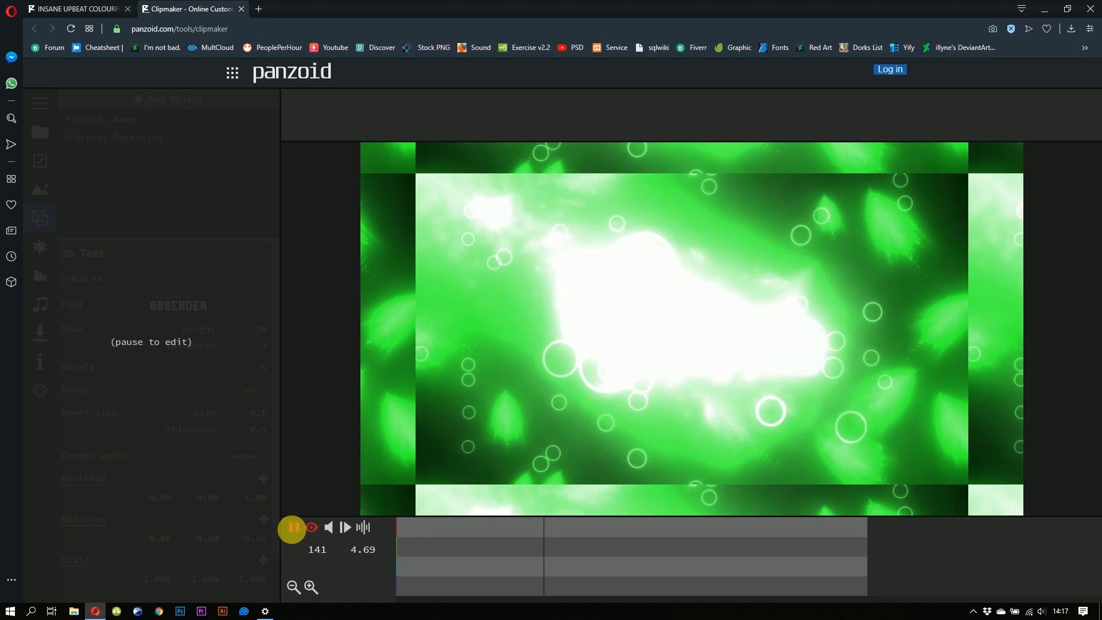
pyautogui.click(293, 526)
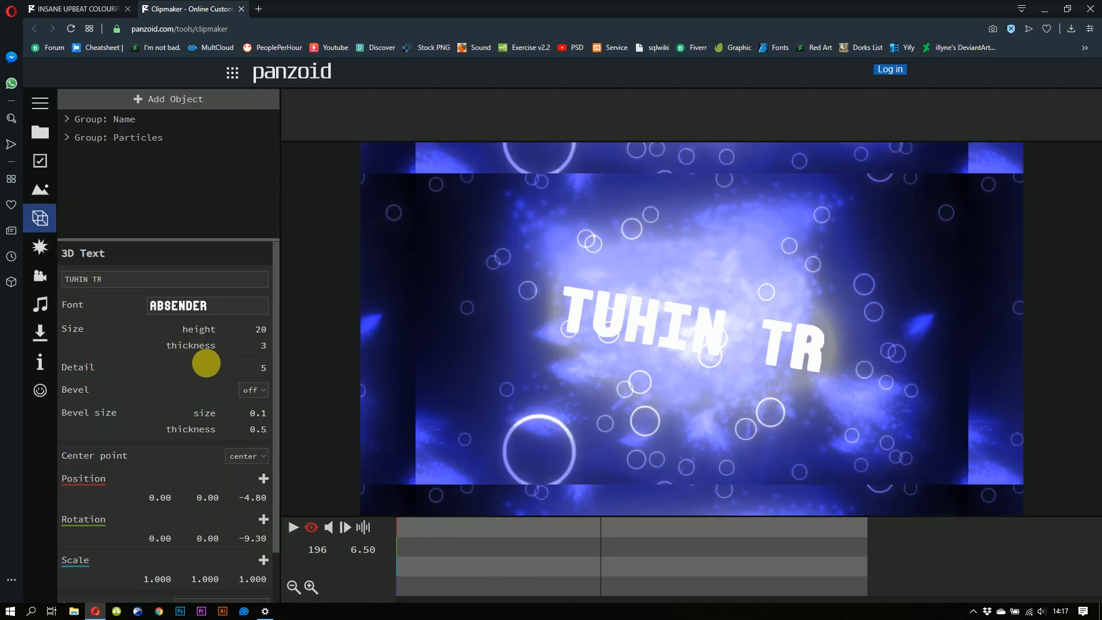
# - Try the Bloody font on the 3D text and preview the intro from the start of the timeline
pyautogui.click(232, 308)
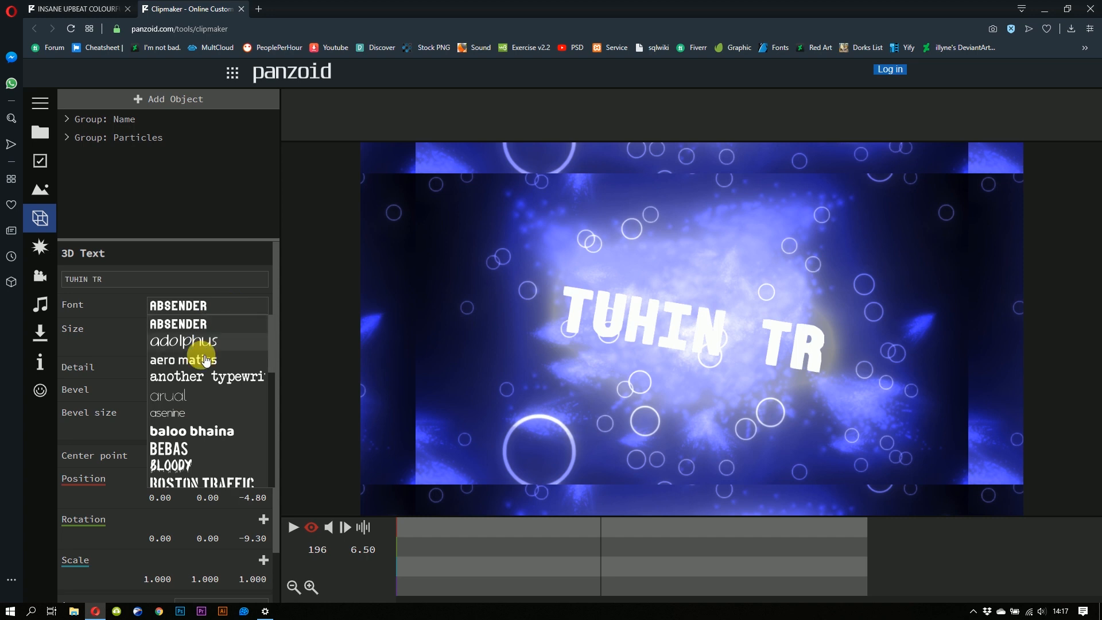
pyautogui.scroll(-3, 178, 453)
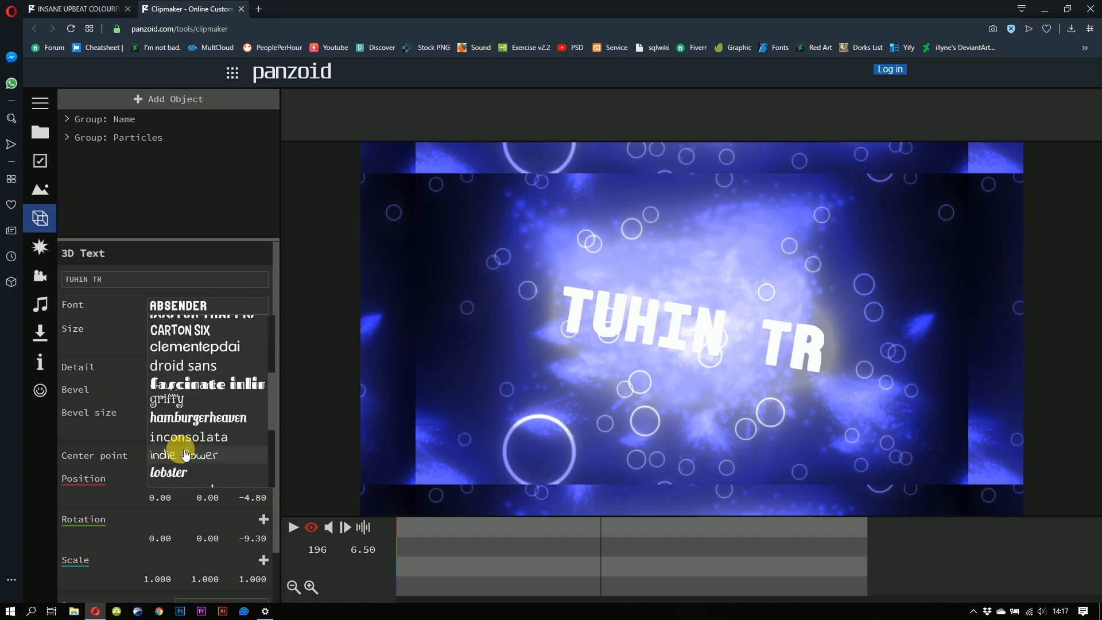
pyautogui.scroll(2, 182, 370)
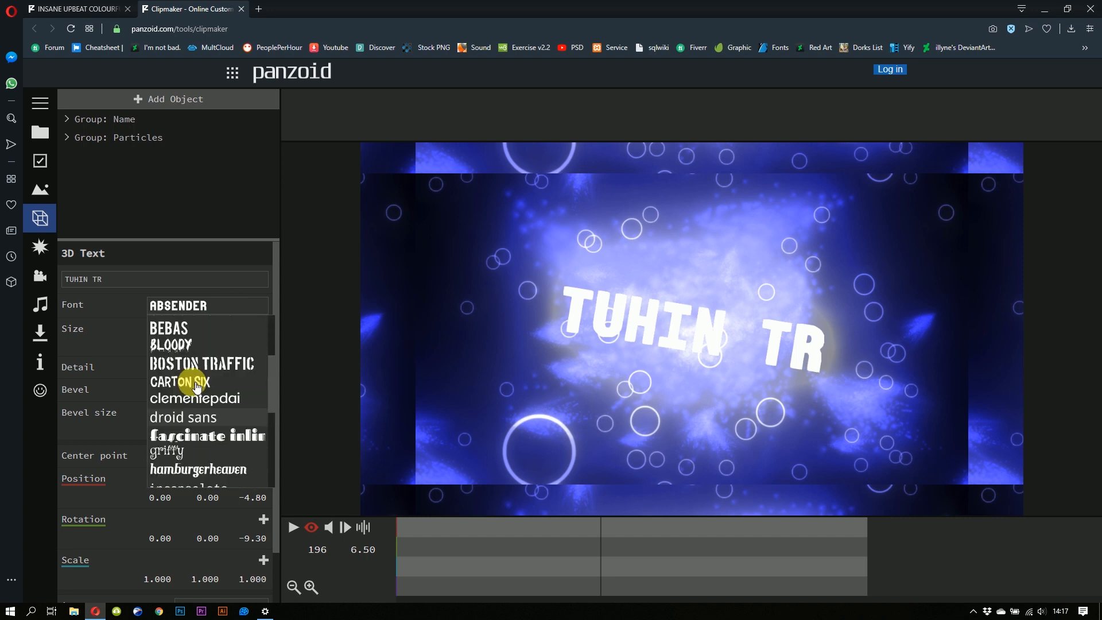
pyautogui.click(185, 351)
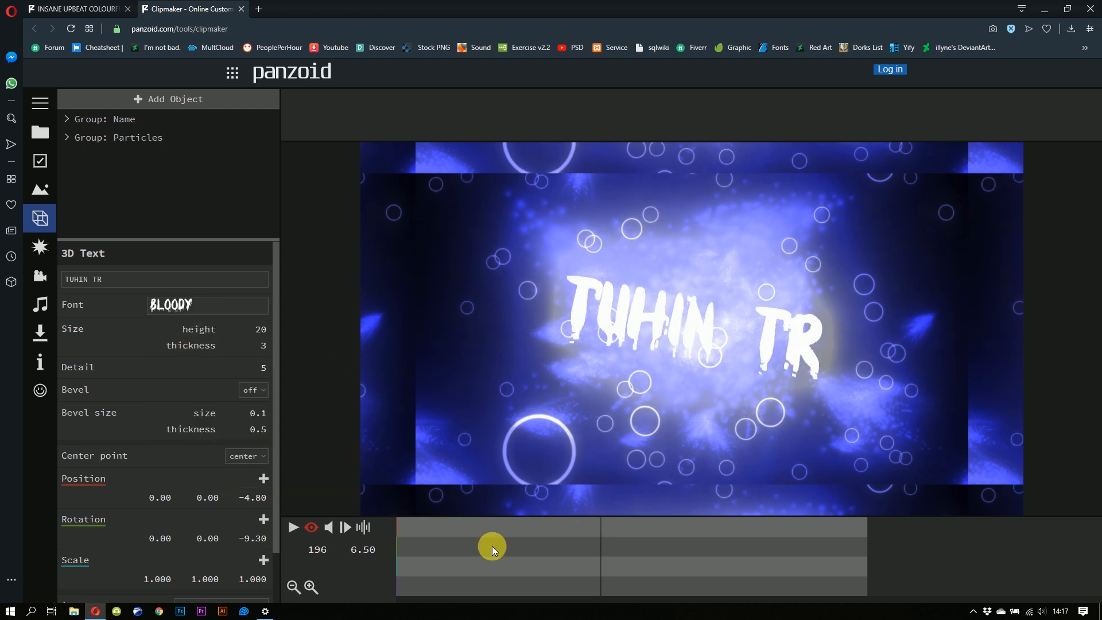
pyautogui.moveTo(492, 546); pyautogui.dragTo(387, 546)
pyautogui.click(300, 531)
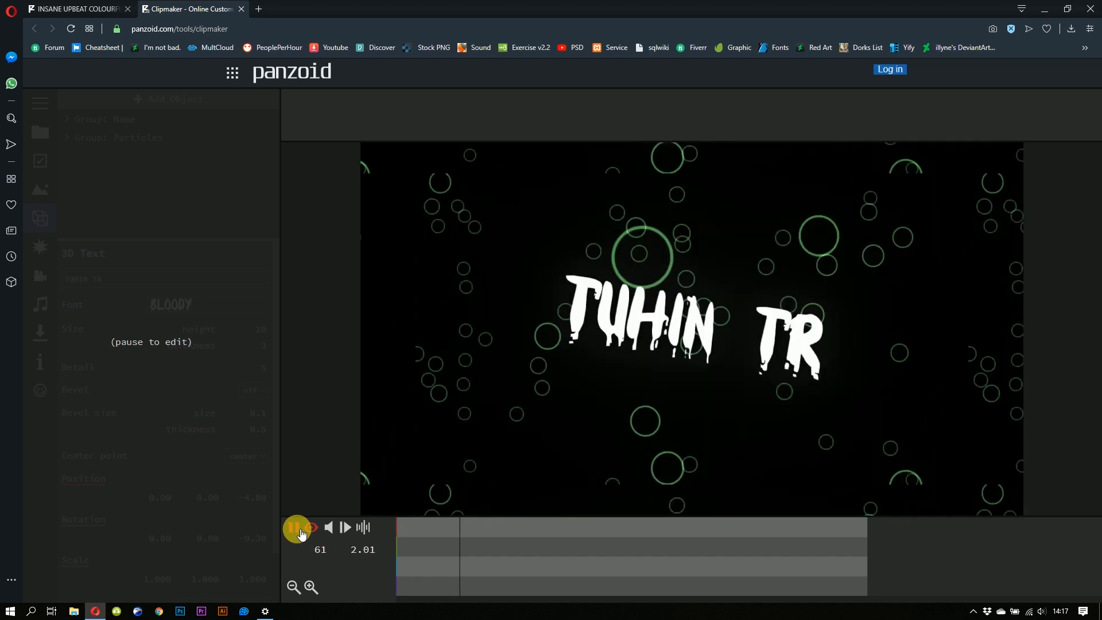
pyautogui.click(295, 527)
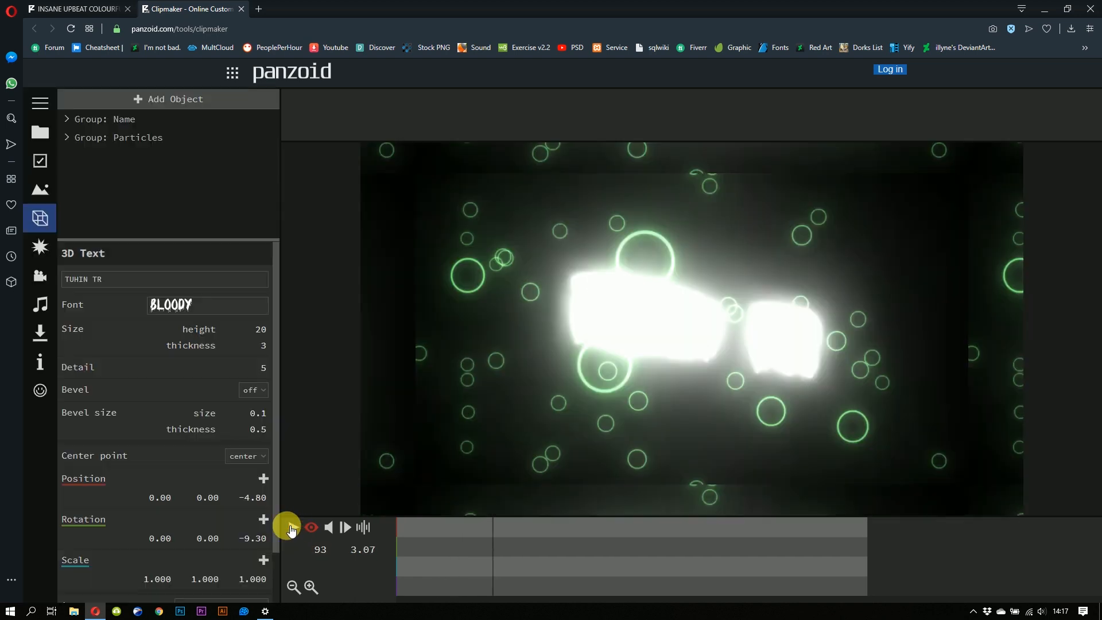
# - Try the Bebas font on the 3D text and check it at an earlier frame
pyautogui.click(184, 306)
pyautogui.scroll(3, 203, 352)
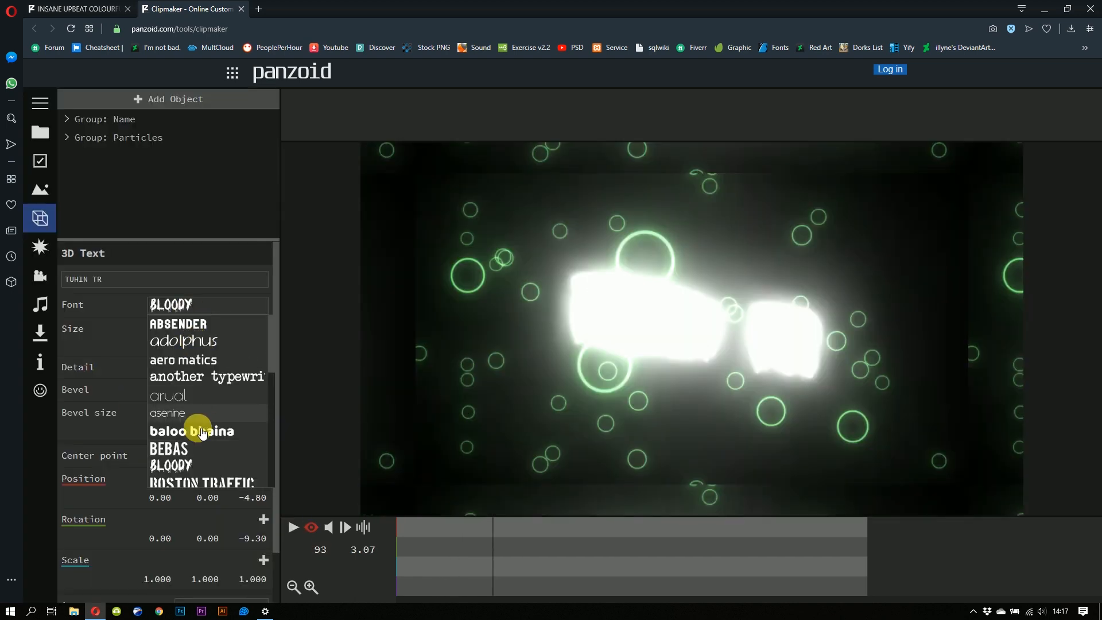
pyautogui.click(192, 447)
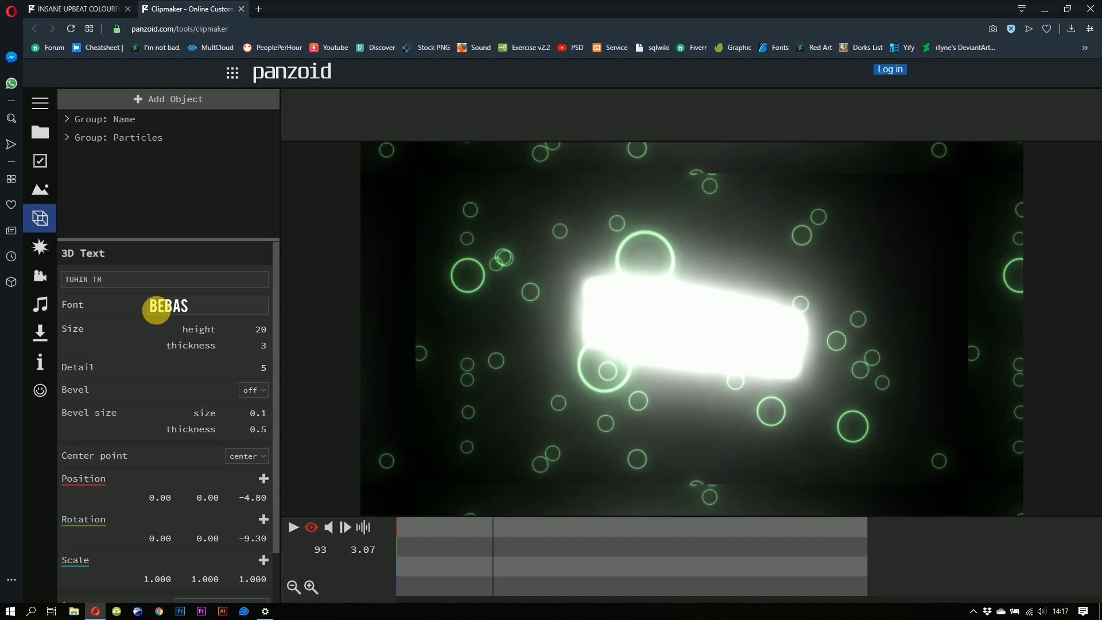
pyautogui.click(456, 536)
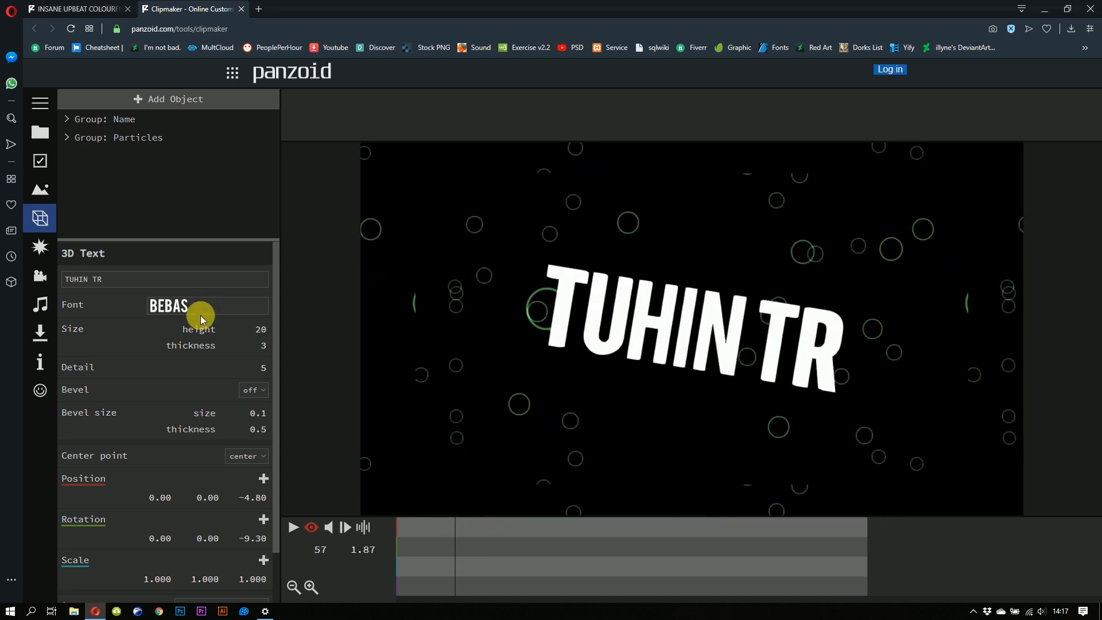
# - Set the 3D text's font back to Absender and scrub ahead to frame 95 to check it
pyautogui.click(221, 307)
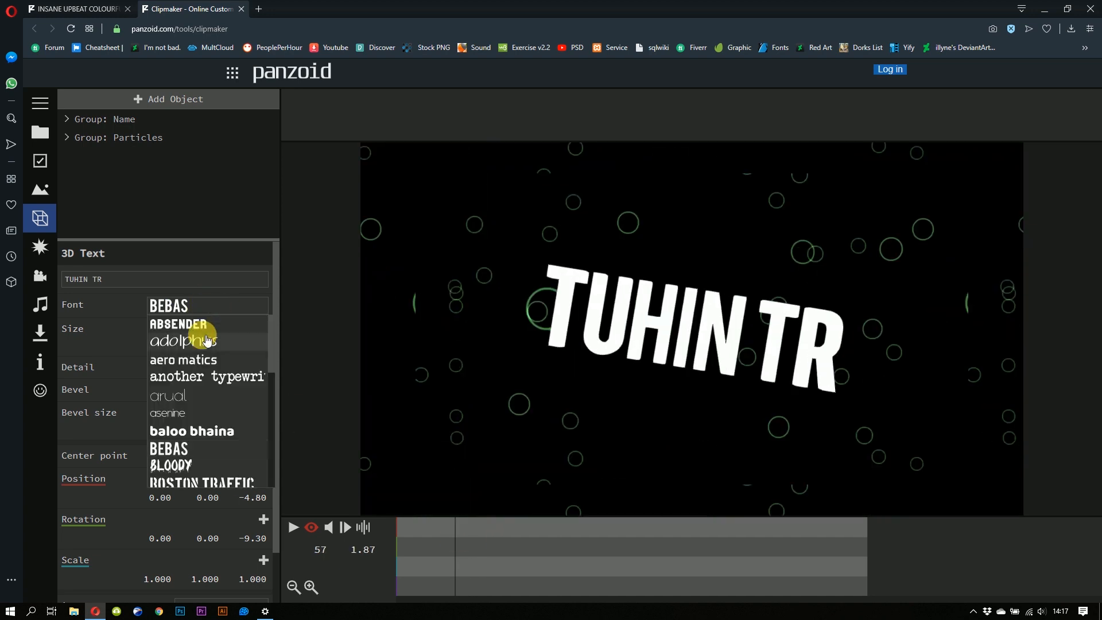
pyautogui.click(211, 326)
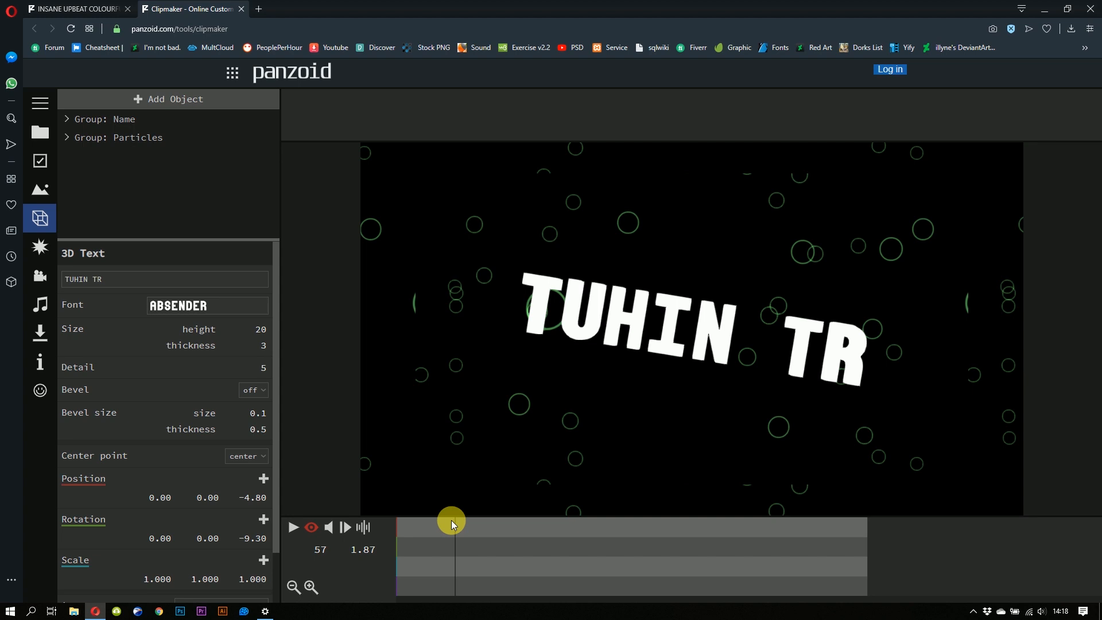
pyautogui.moveTo(451, 520); pyautogui.dragTo(495, 522)
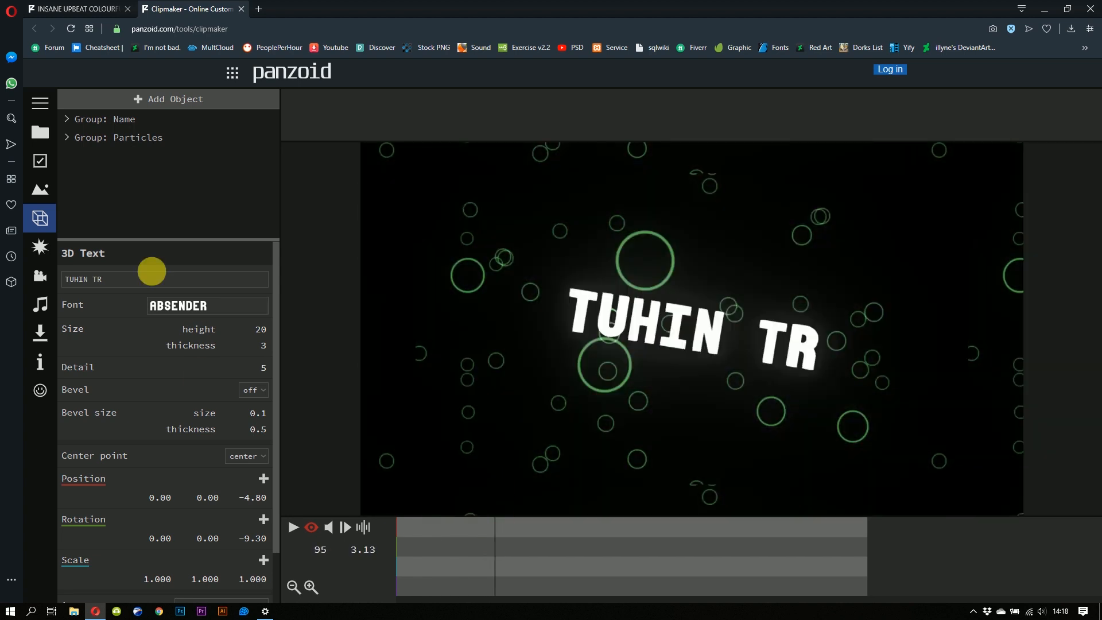
# - Set the 3D text's Z position to -4.60 and scrub the timeline to frame 171 to check the result
pyautogui.scroll(-1, 162, 374)
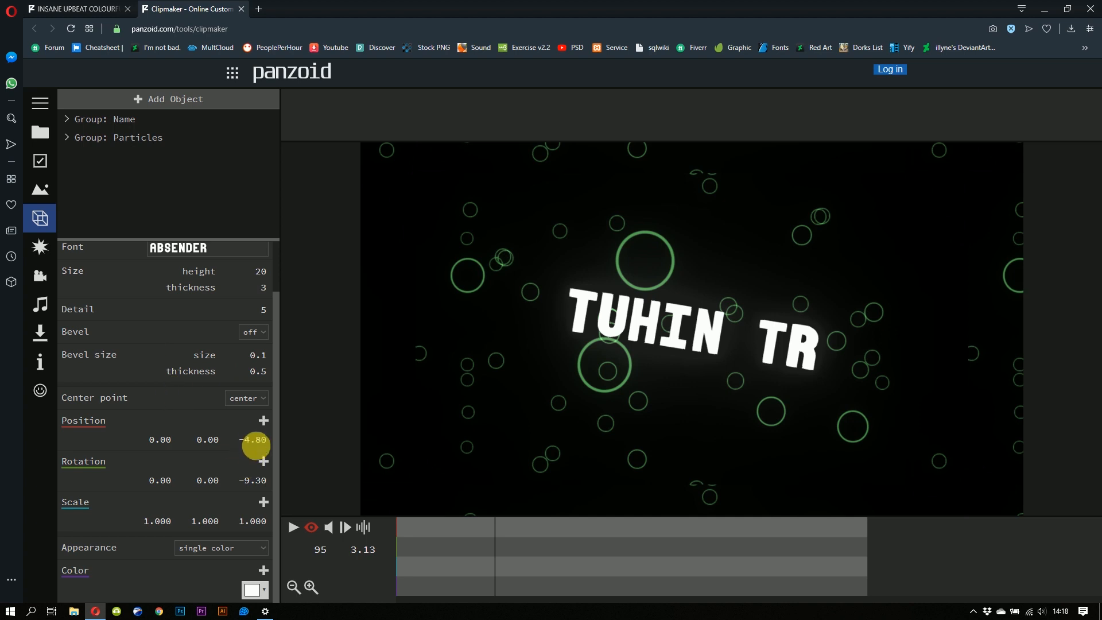
pyautogui.moveTo(264, 446)
pyautogui.mouseDown()
pyautogui.moveTo(245, 440)
pyautogui.moveTo(264, 445)
pyautogui.mouseUp()
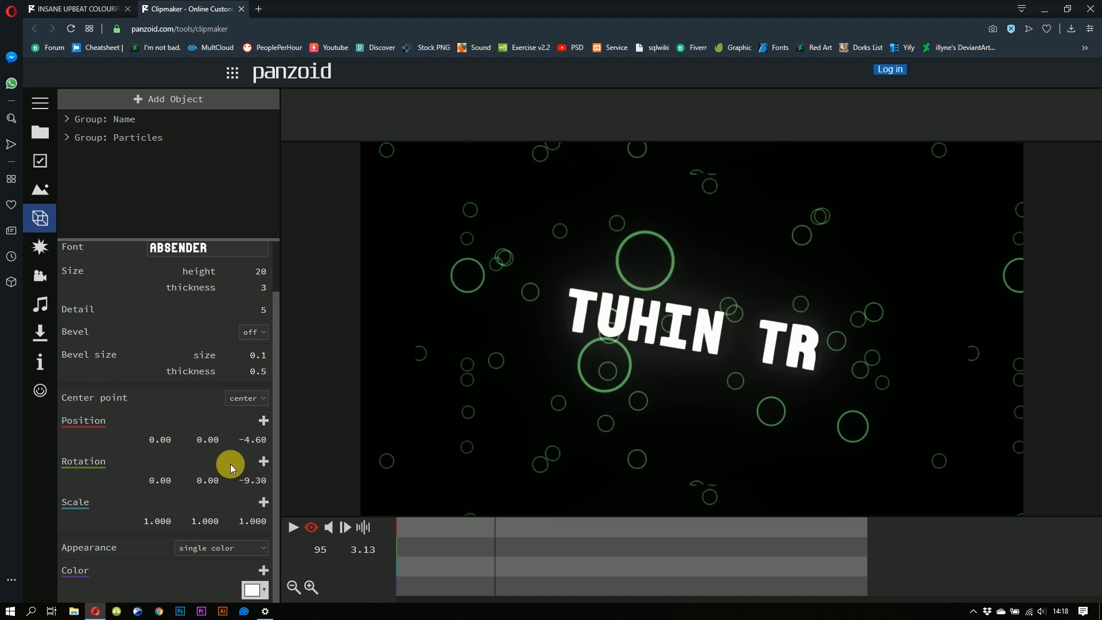
pyautogui.moveTo(274, 374); pyautogui.dragTo(280, 298)
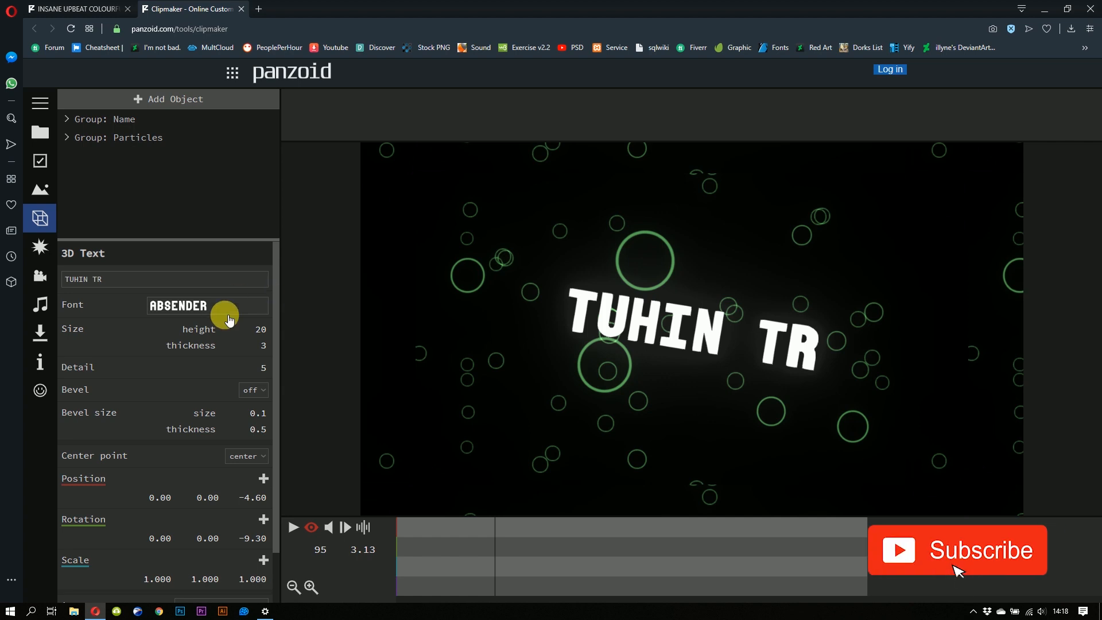
pyautogui.moveTo(488, 534); pyautogui.dragTo(401, 533)
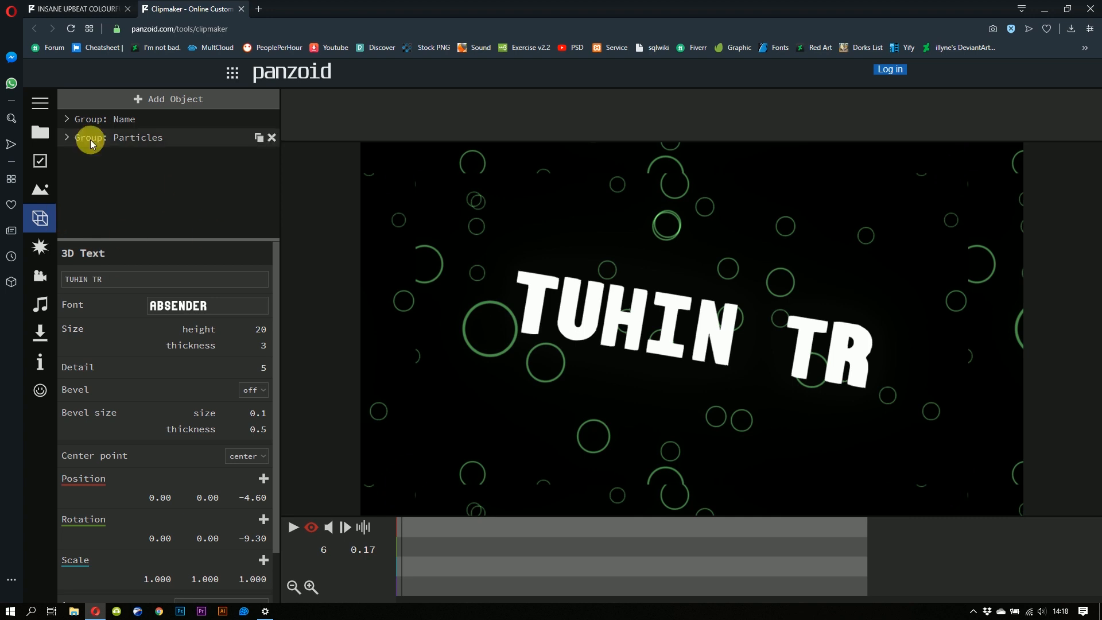
pyautogui.moveTo(402, 526); pyautogui.dragTo(575, 550)
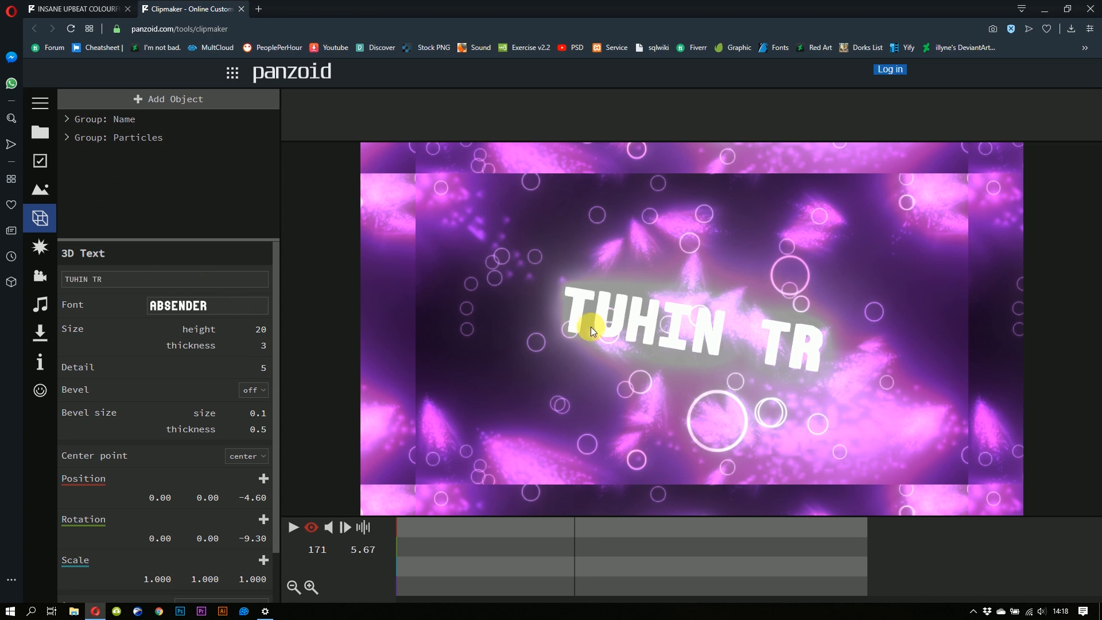
# - Save the project and download its project file to the computer
pyautogui.click(38, 135)
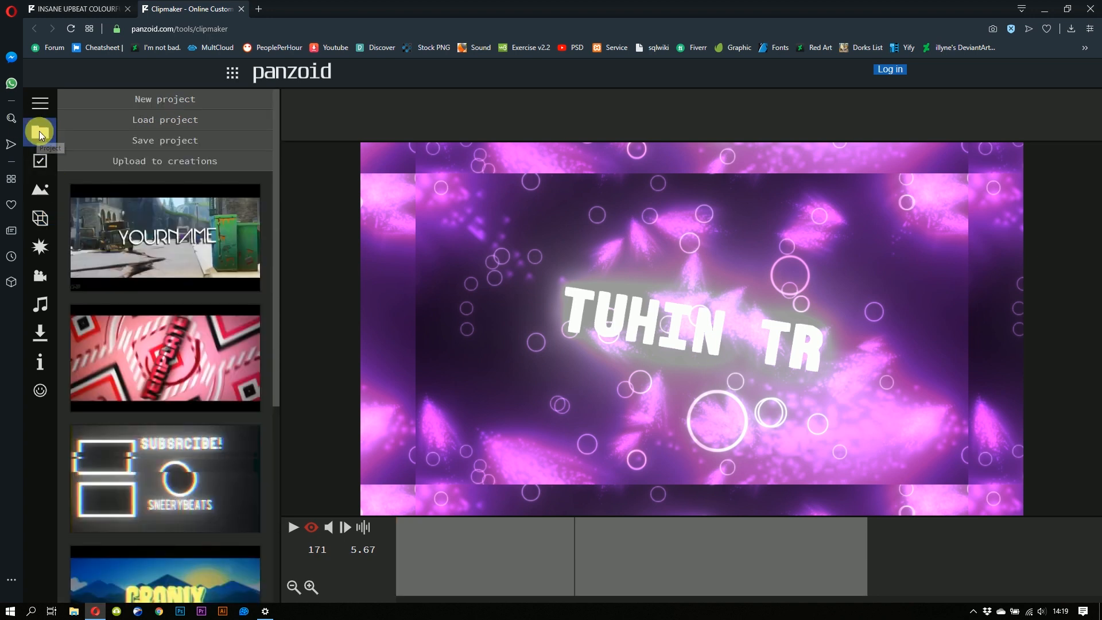
pyautogui.click(143, 144)
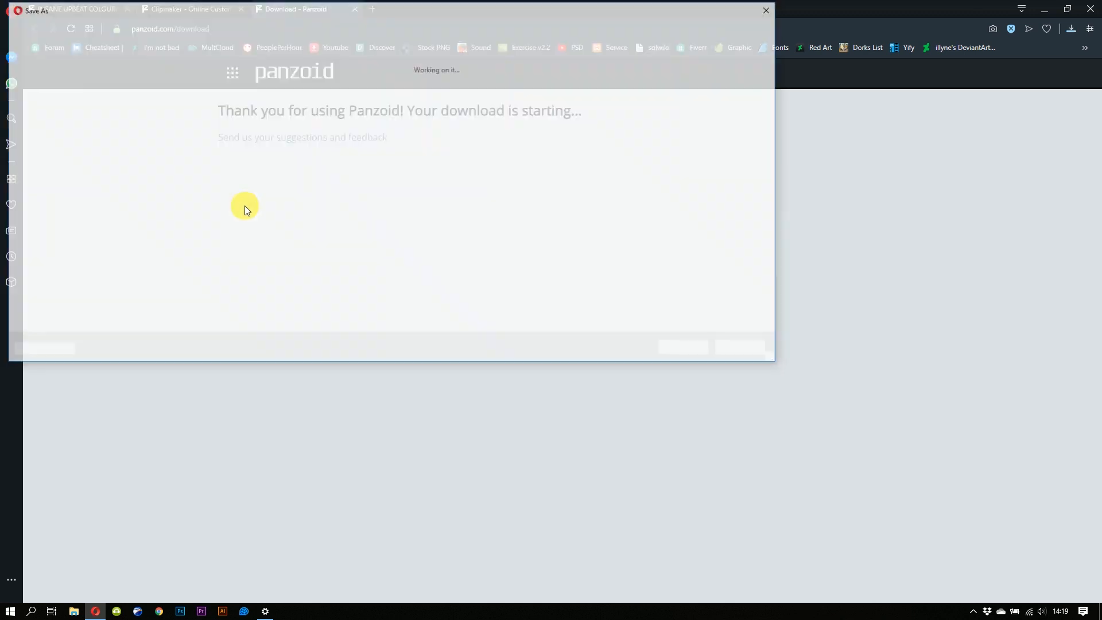
pyautogui.click(686, 348)
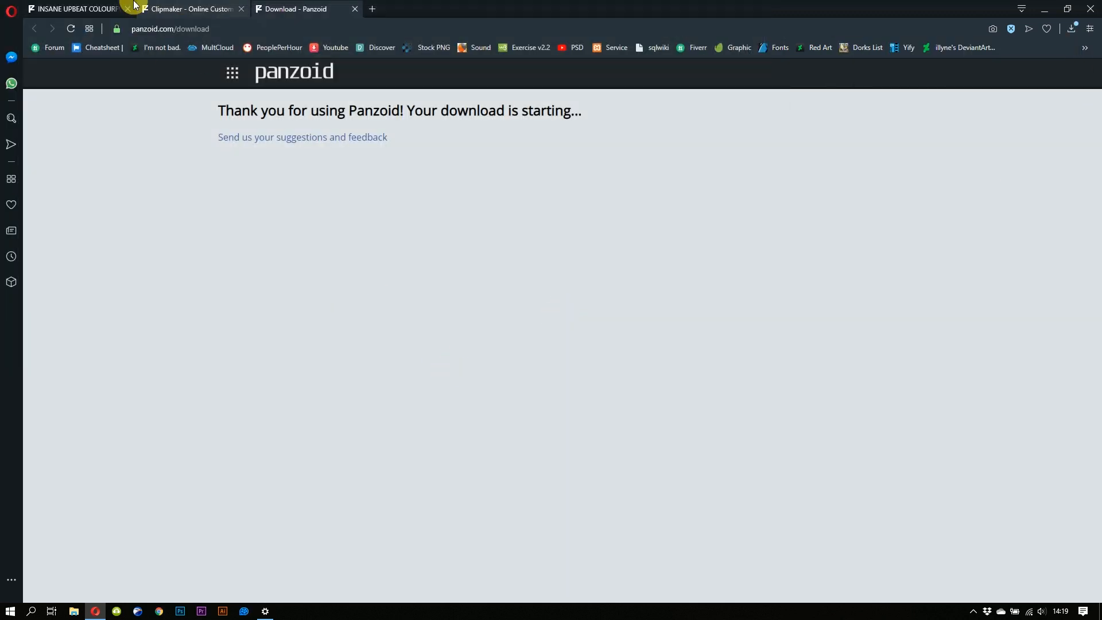
# - Open a new blank browser tab and close the Clipmaker, download and template pages, confirming leaving the editor
pyautogui.click(172, 9)
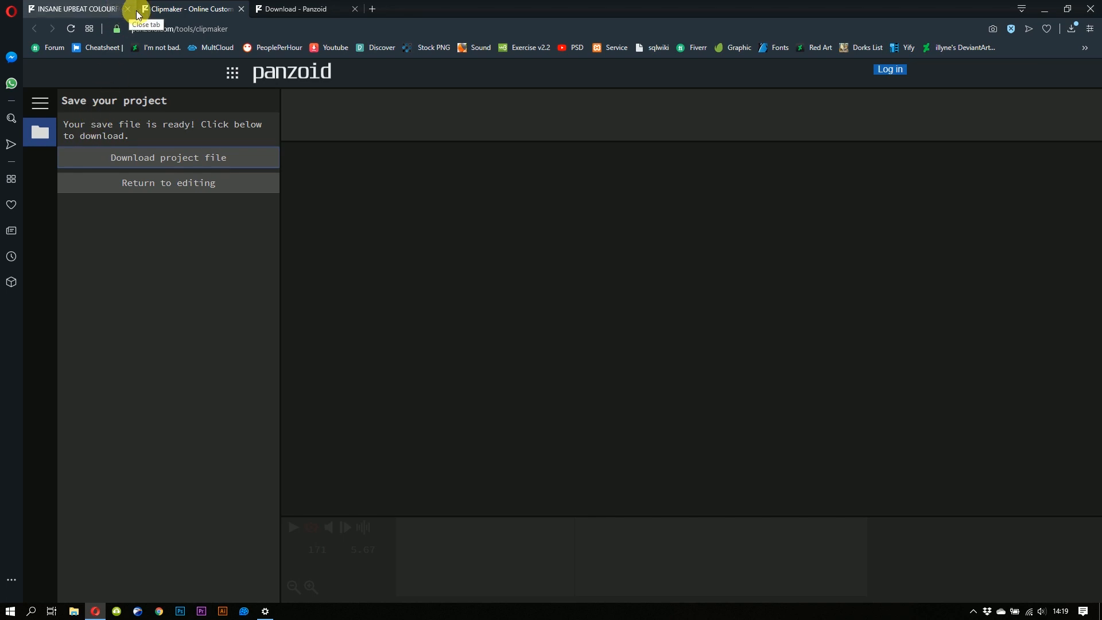
pyautogui.click(372, 9)
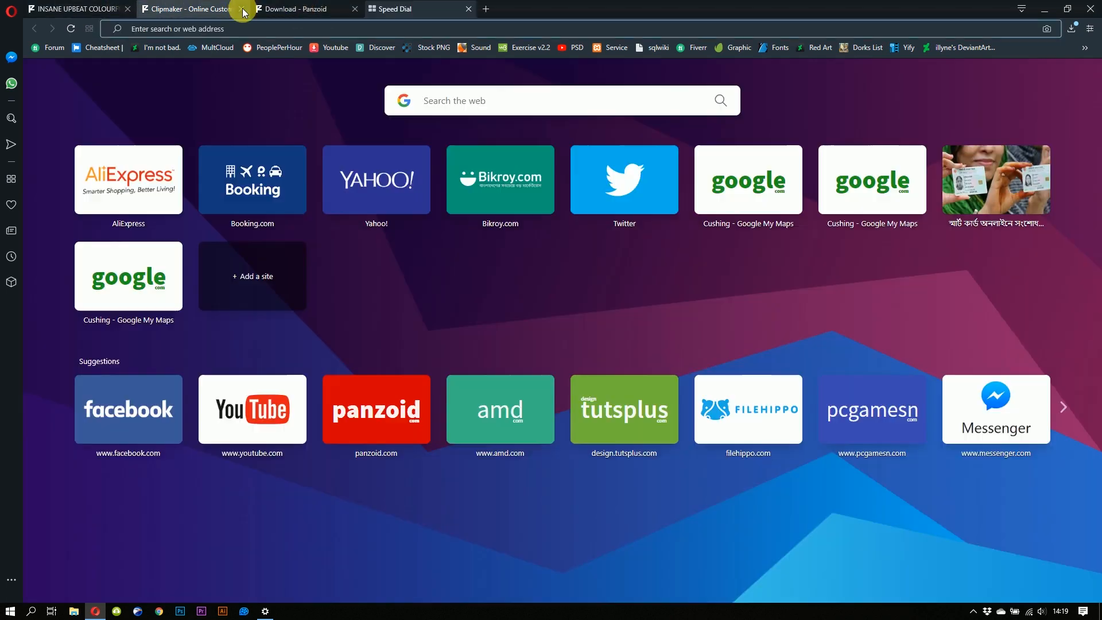
pyautogui.click(242, 9)
pyautogui.click(631, 330)
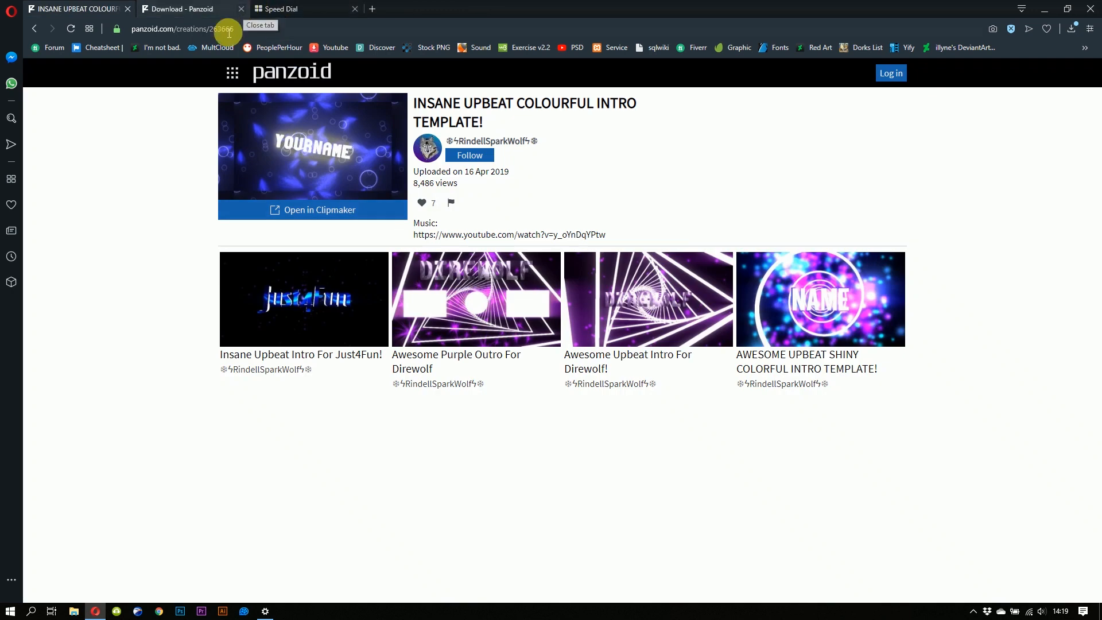
pyautogui.click(241, 10)
pyautogui.click(128, 9)
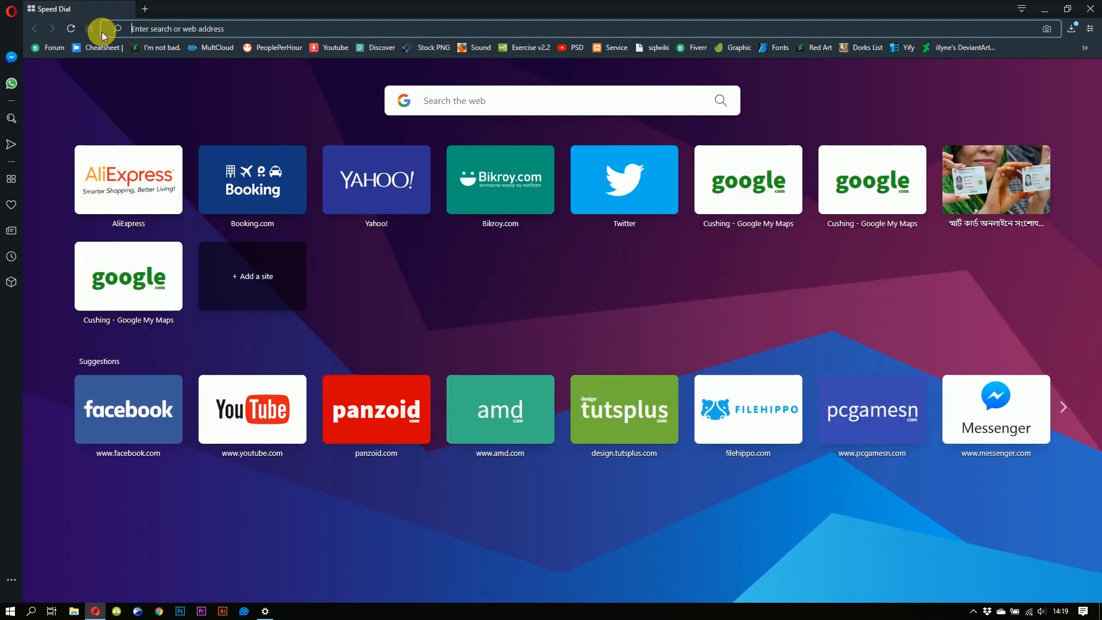
# - Search the web for PANZOID and open the Panzoid home page from the results
pyautogui.click(463, 101)
pyautogui.write('P')
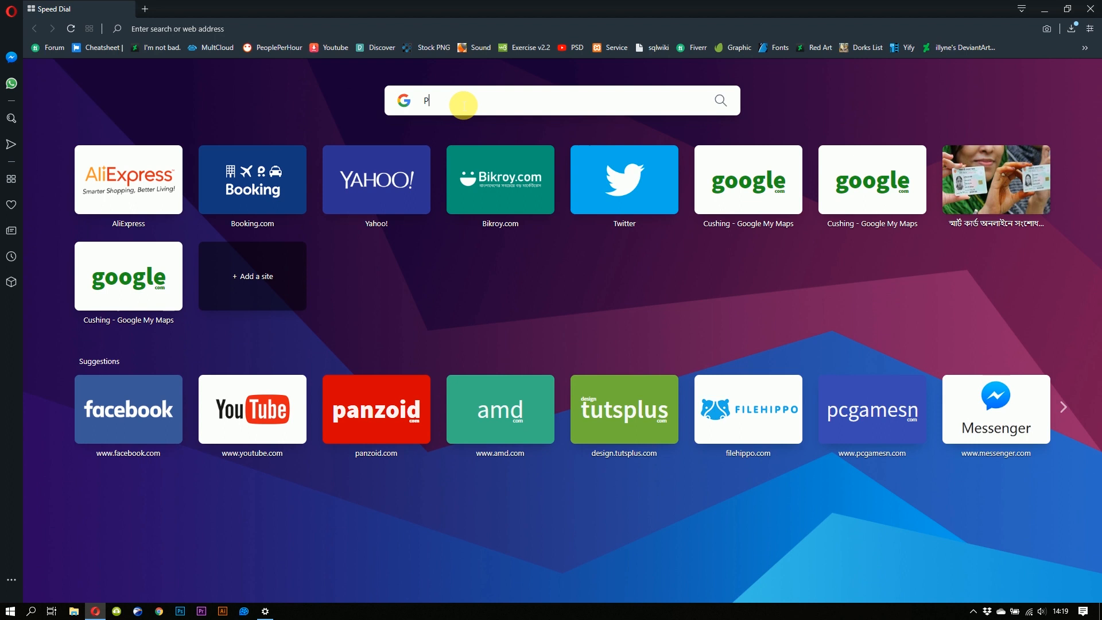
pyautogui.write('ANZOID')
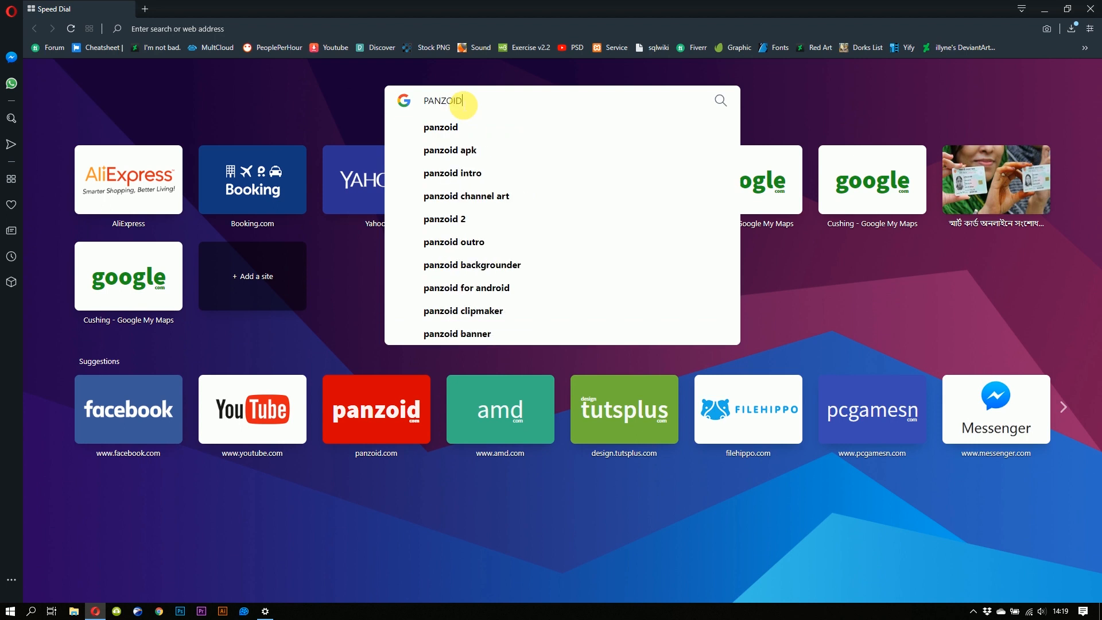
pyautogui.press('Return')
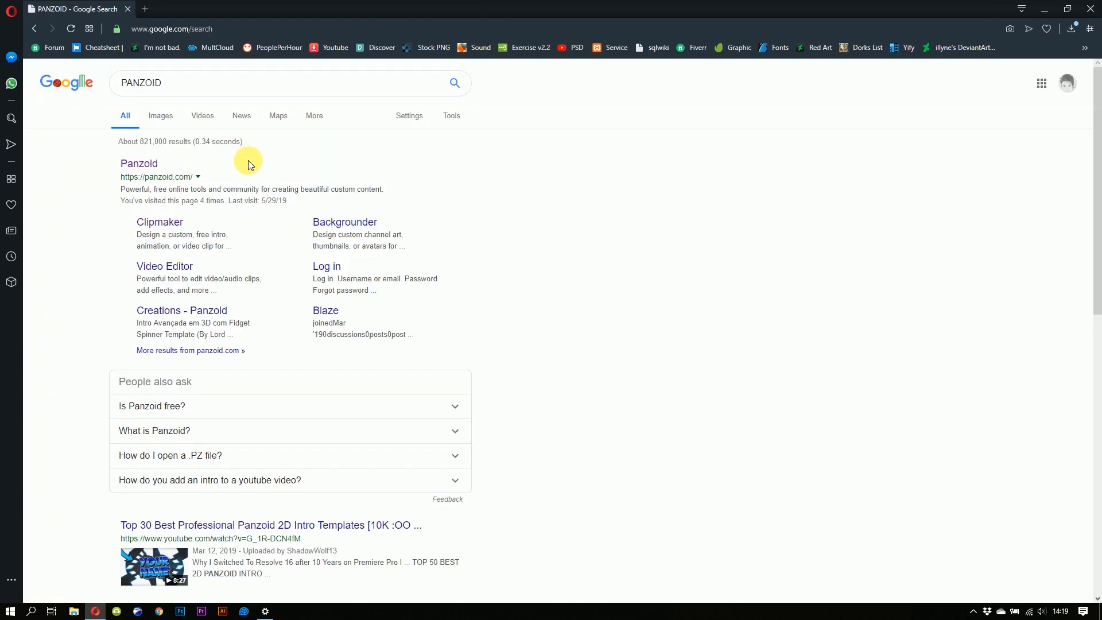
pyautogui.click(156, 167)
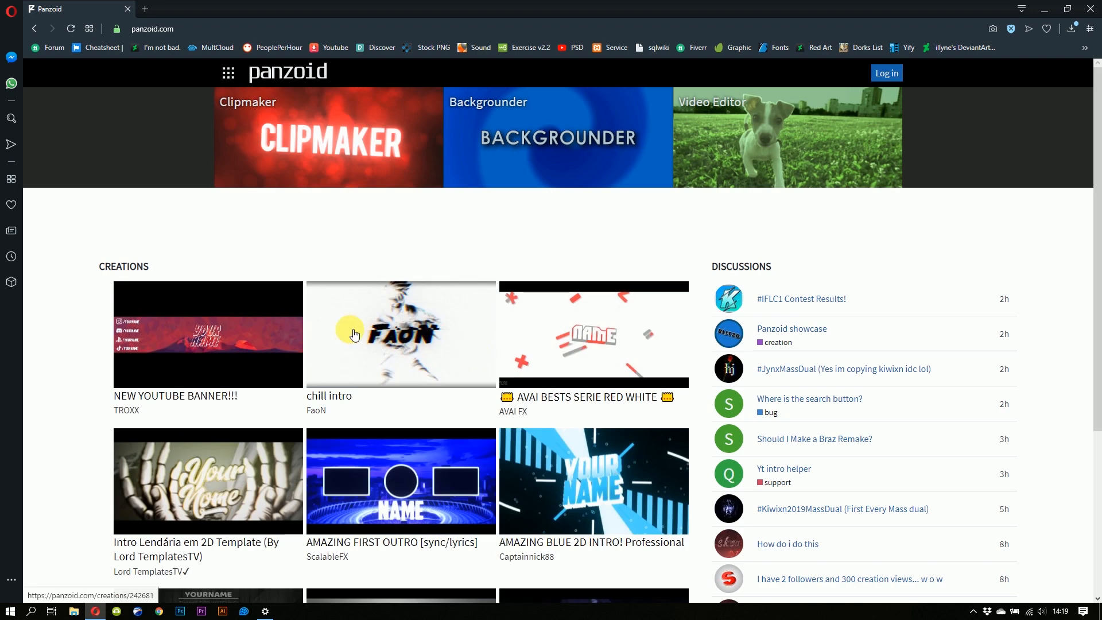
# - Find the AMAZING MELIODAS 2D ANIME INTRO TEMPLATE through the anime intro creations and open it in Clipmaker
pyautogui.scroll(-3, 348, 336)
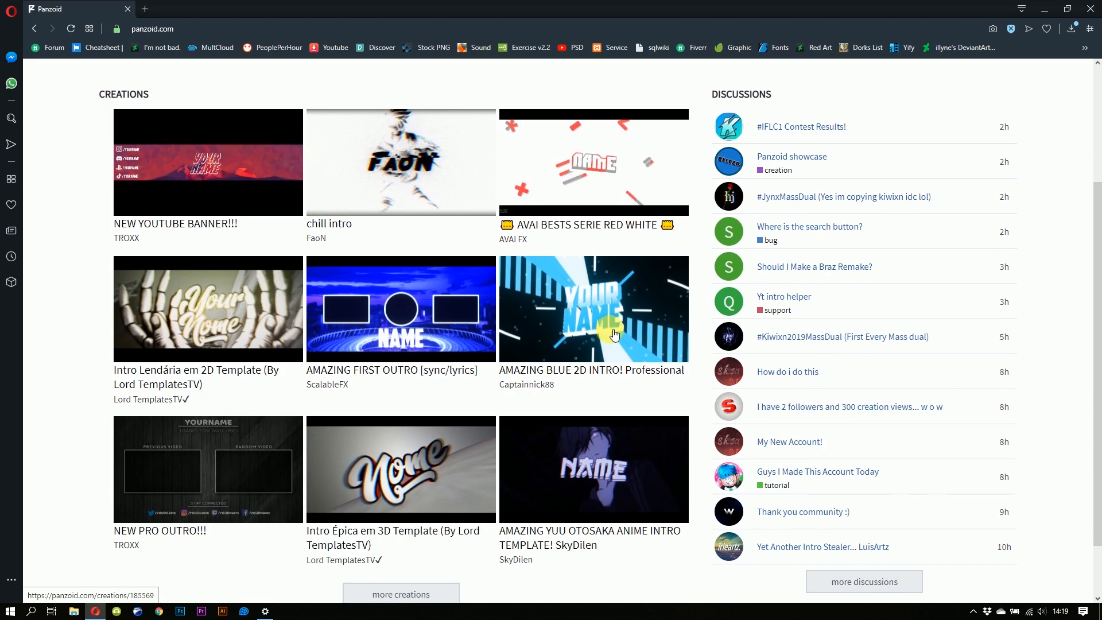
pyautogui.click(606, 451)
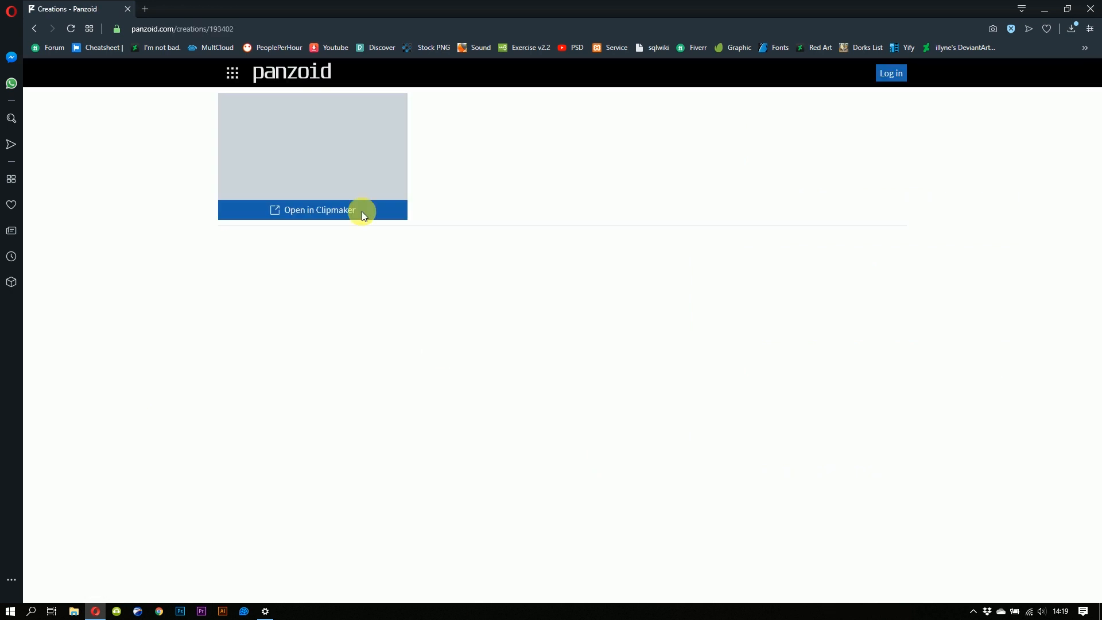
pyautogui.click(287, 353)
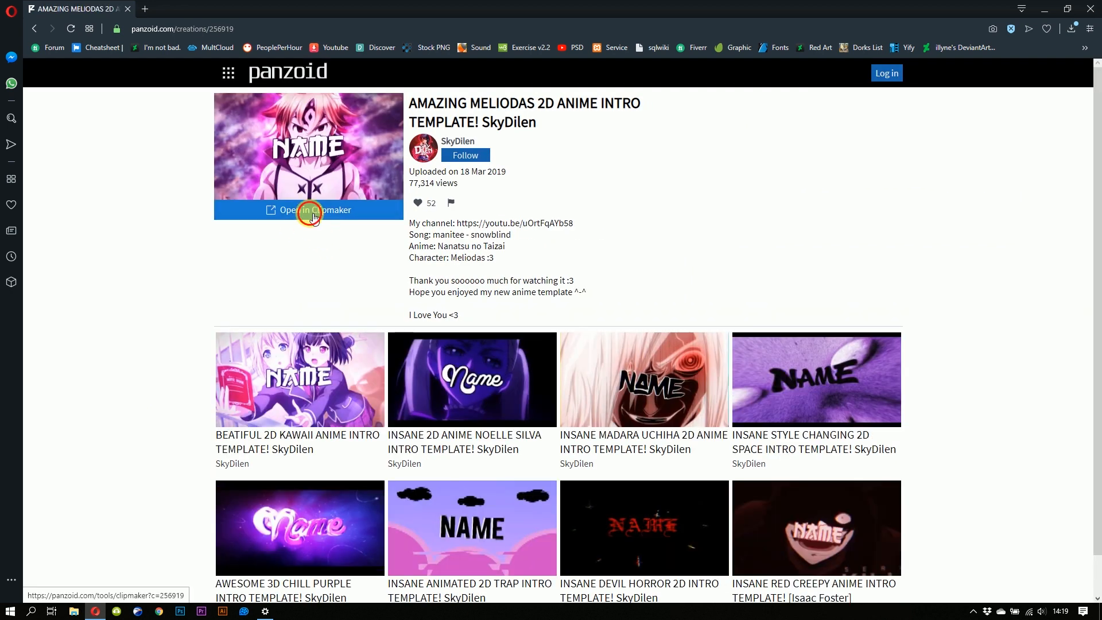
pyautogui.click(308, 212)
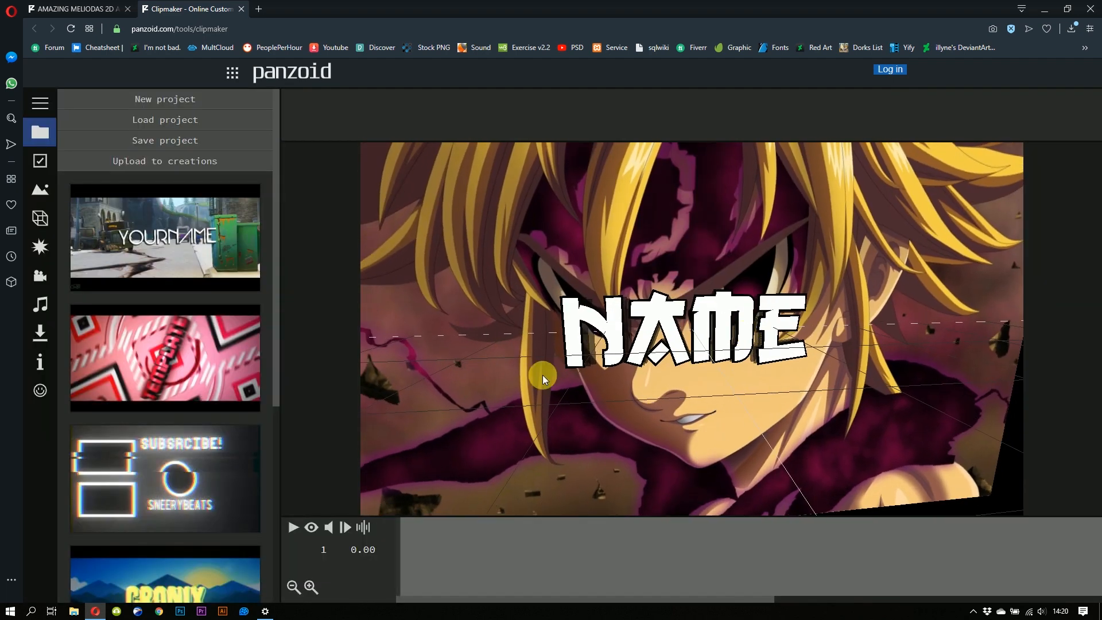
# - Play the Meliodas template both without and with the render preview, then pause it at frame 91
pyautogui.click(293, 527)
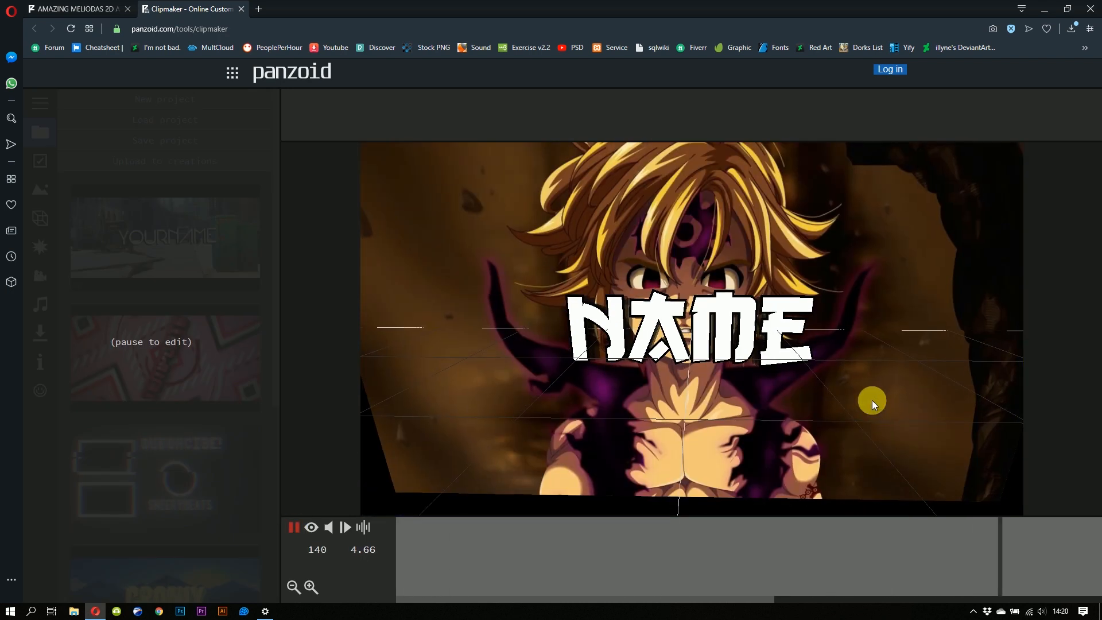
pyautogui.click(293, 527)
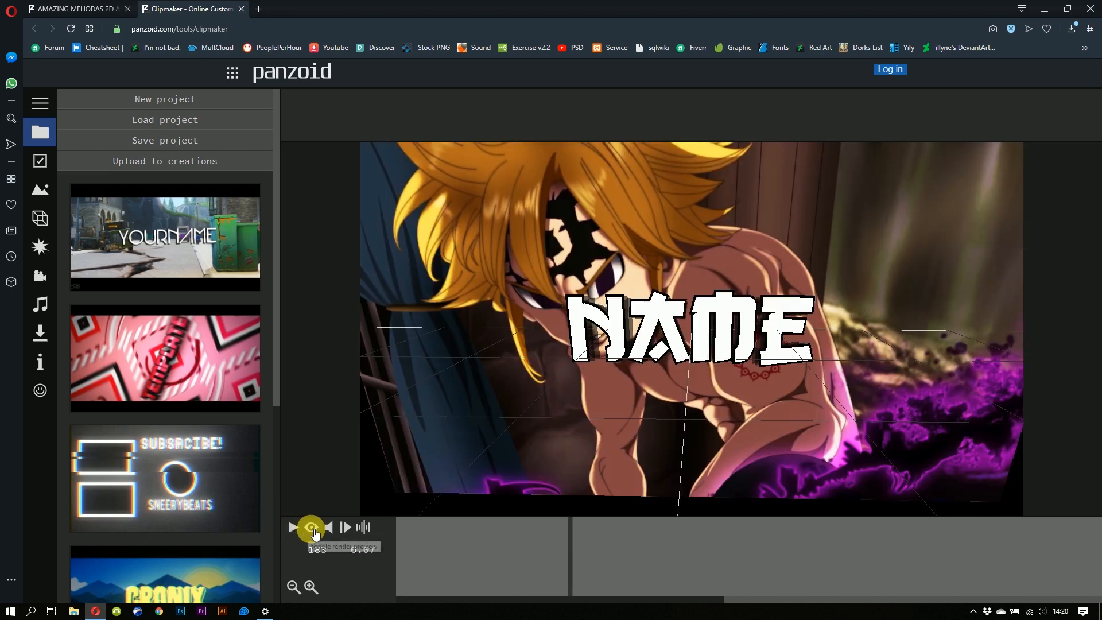
pyautogui.click(293, 527)
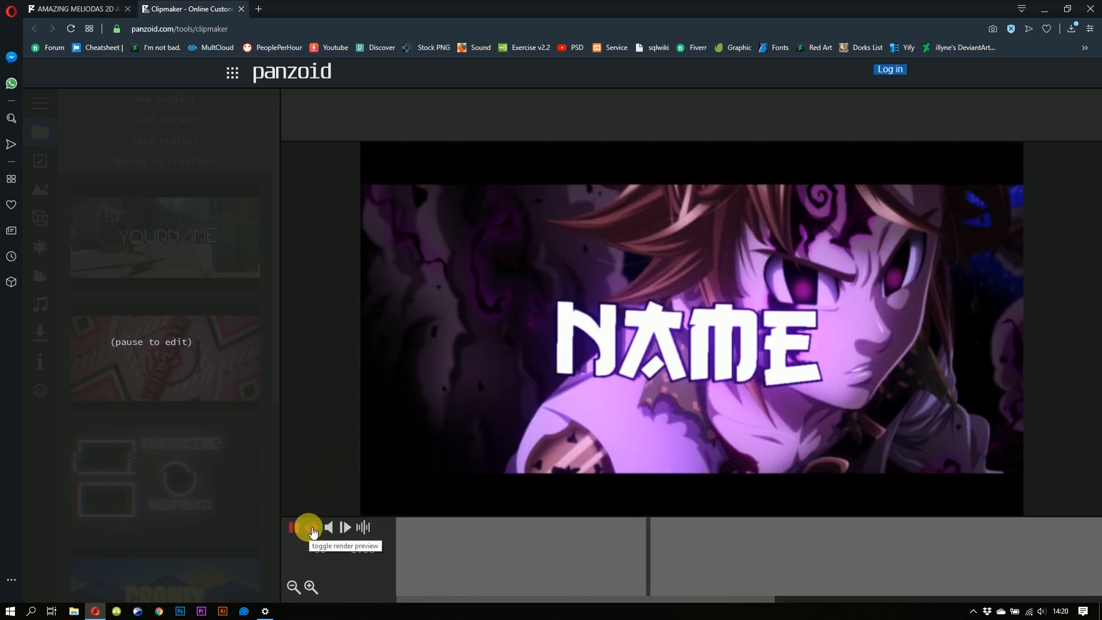
pyautogui.click(293, 526)
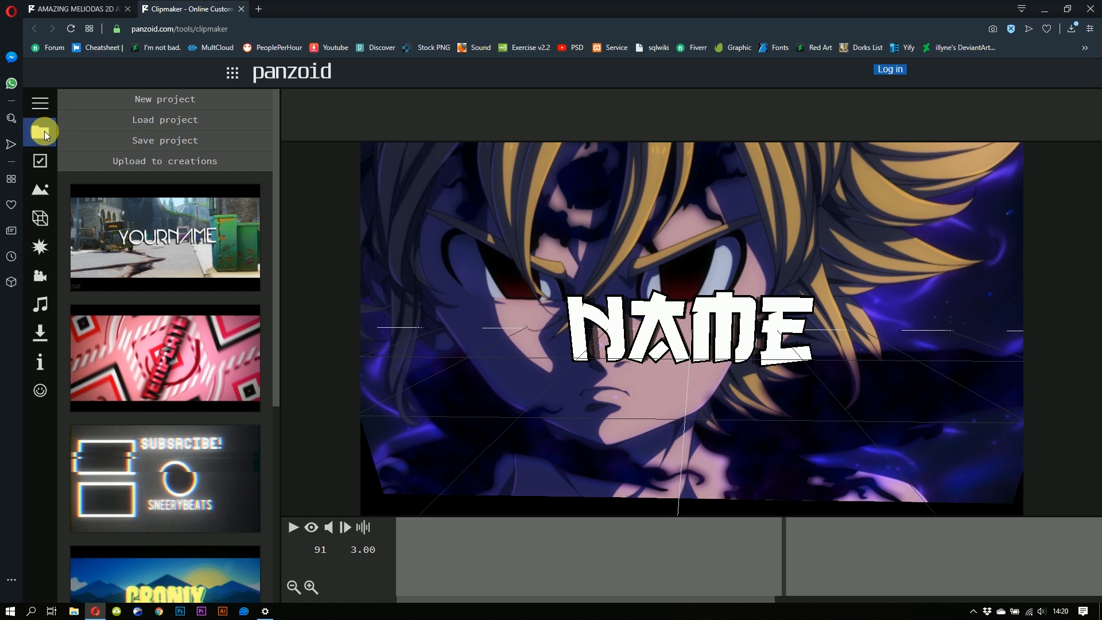
# - Load the saved project file clipmaker_project.pz from the Desktop into Clipmaker
pyautogui.click(171, 120)
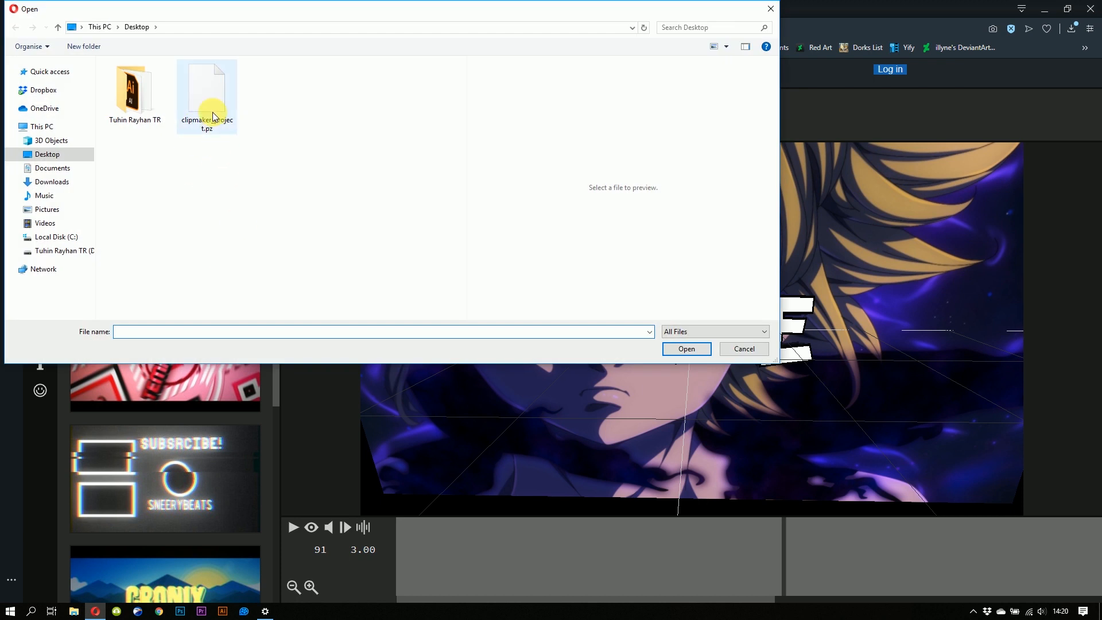
pyautogui.click(208, 107)
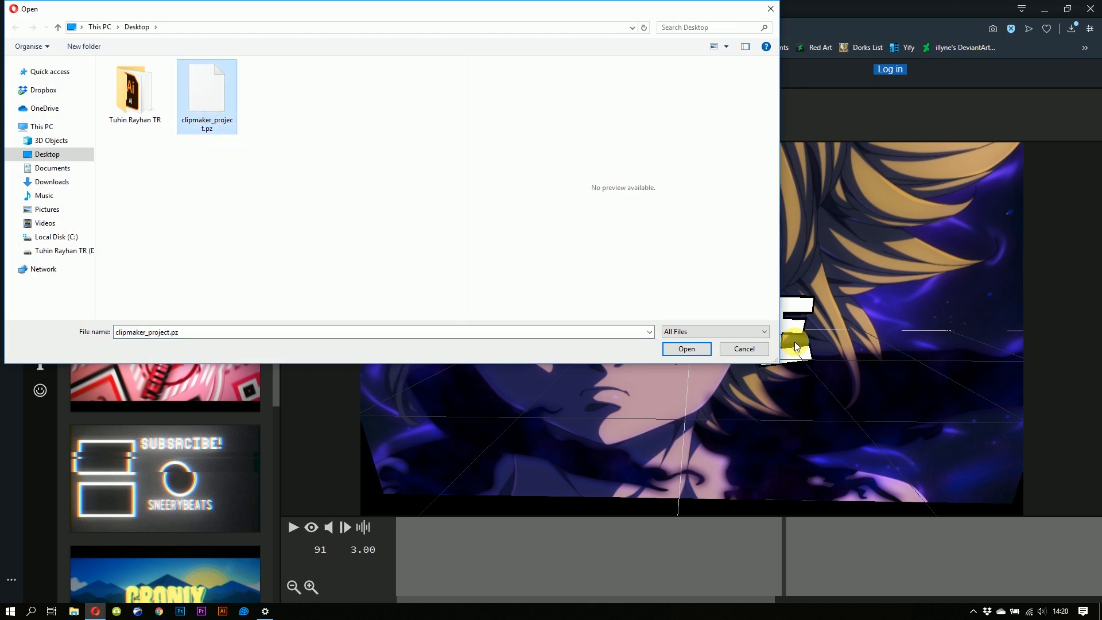
pyautogui.click(687, 350)
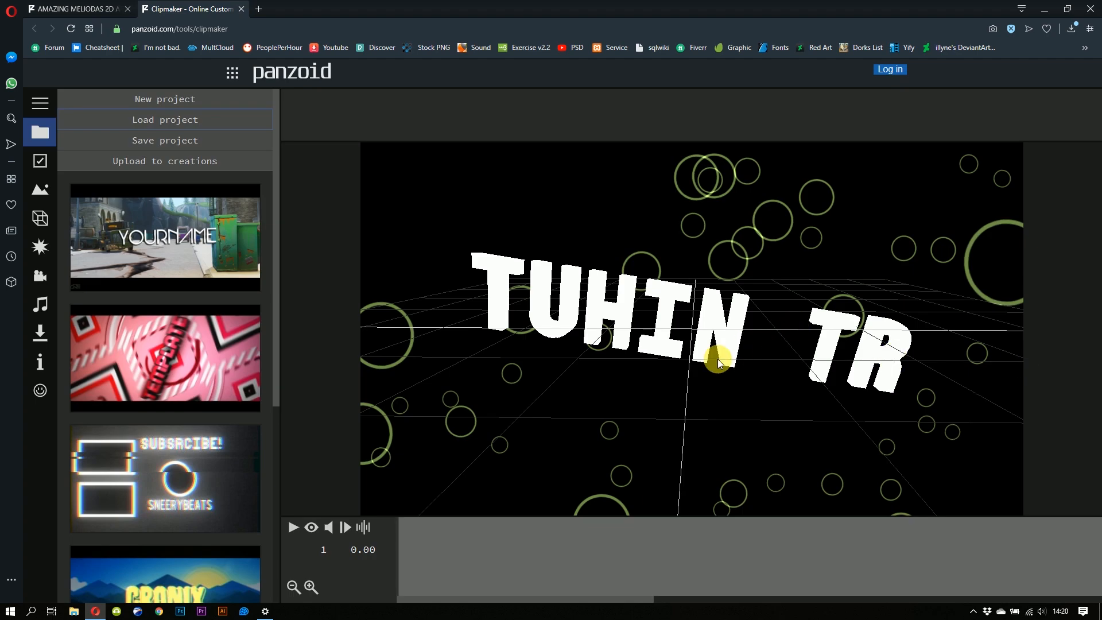
# - Turn on the render preview, play the loaded intro and scrub the timeline to frame 43
pyautogui.click(311, 528)
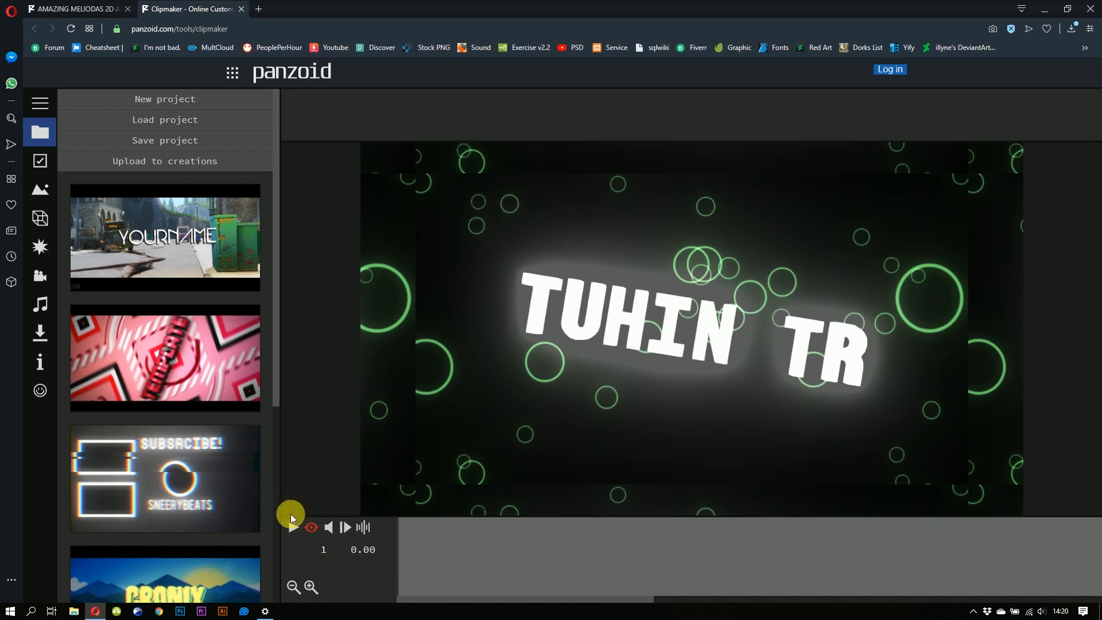
pyautogui.click(292, 527)
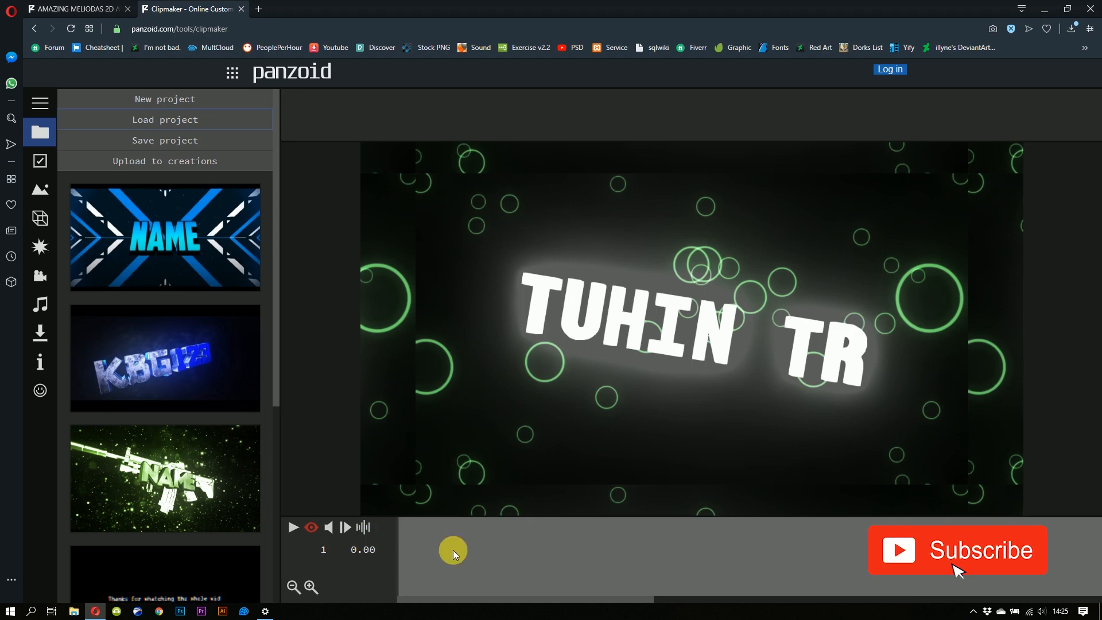
pyautogui.click(310, 531)
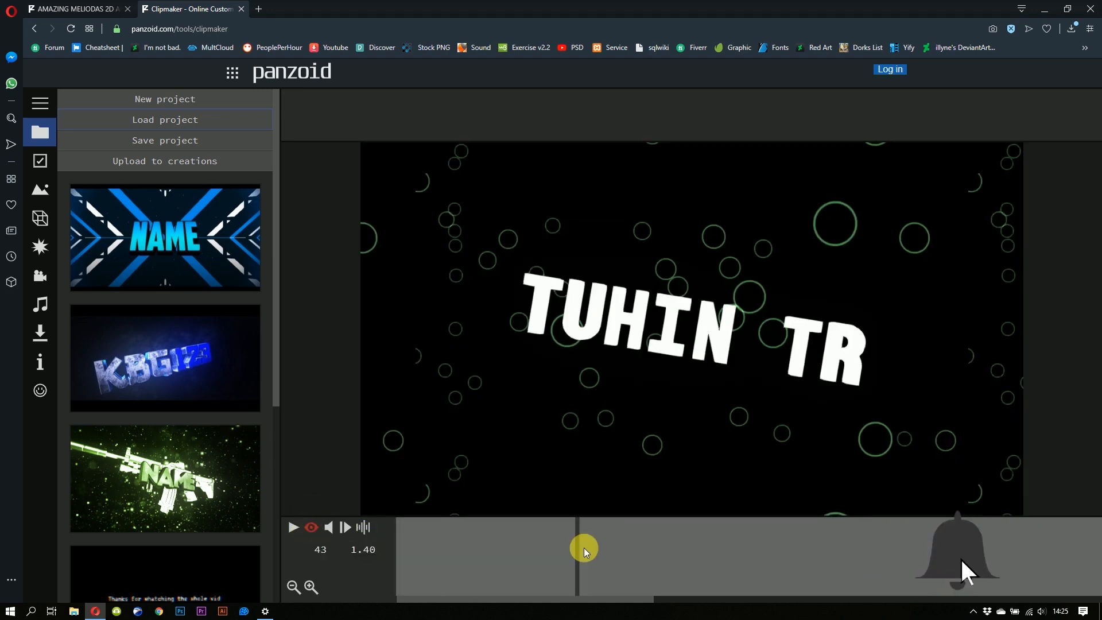